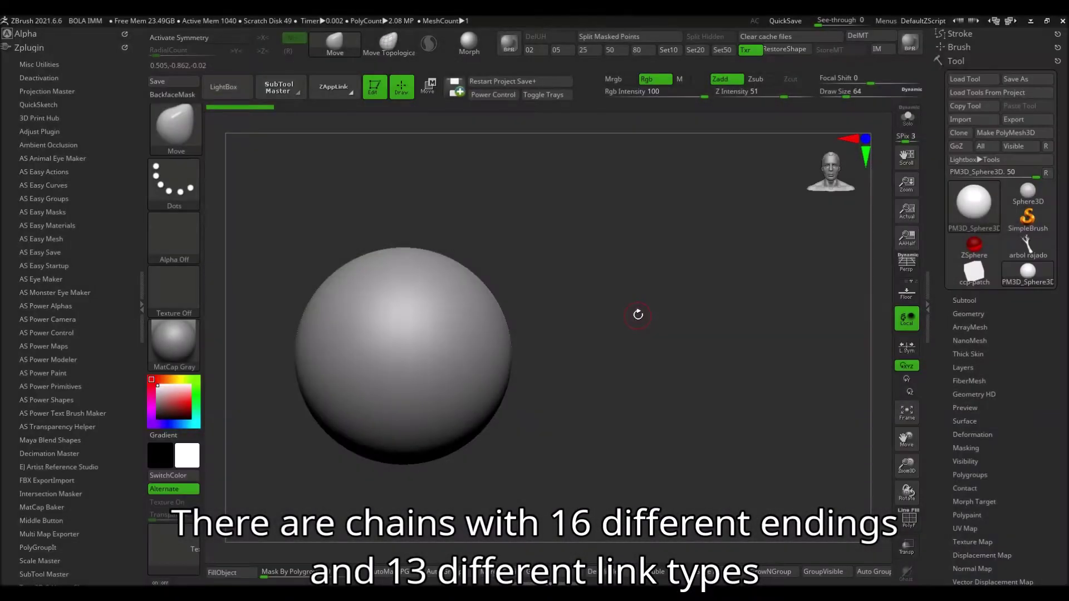
Open the LightBox brush library, showing the Chain Maker folder.
left_click(223, 87)
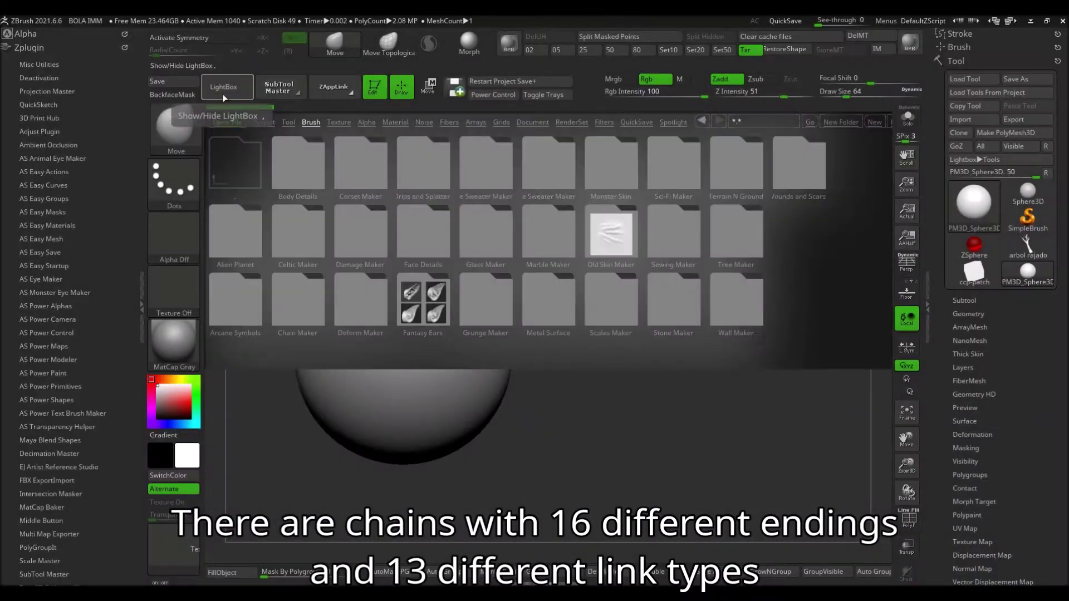
Load the Chain Maker 04 Spikes Ball brush and draw a spiked chain from the sphere.
double_click(311, 304)
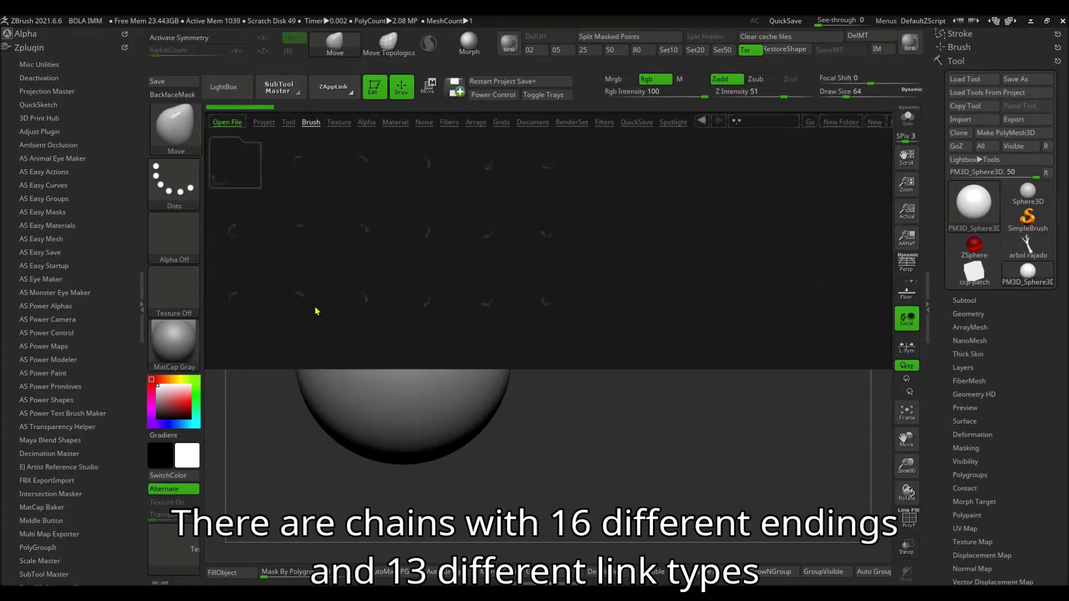
double_click(312, 302)
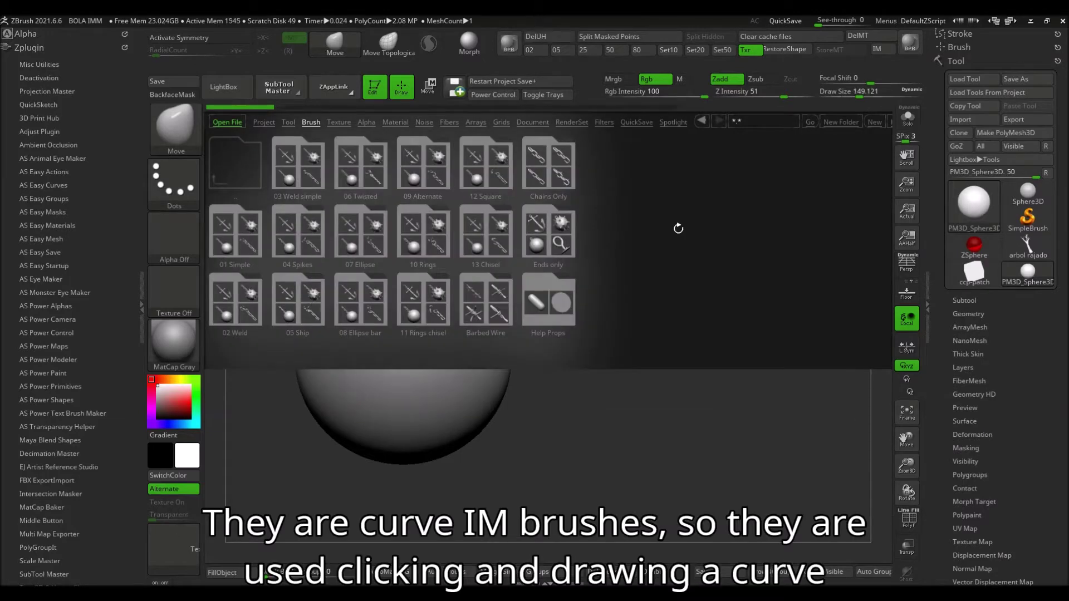
double_click(303, 233)
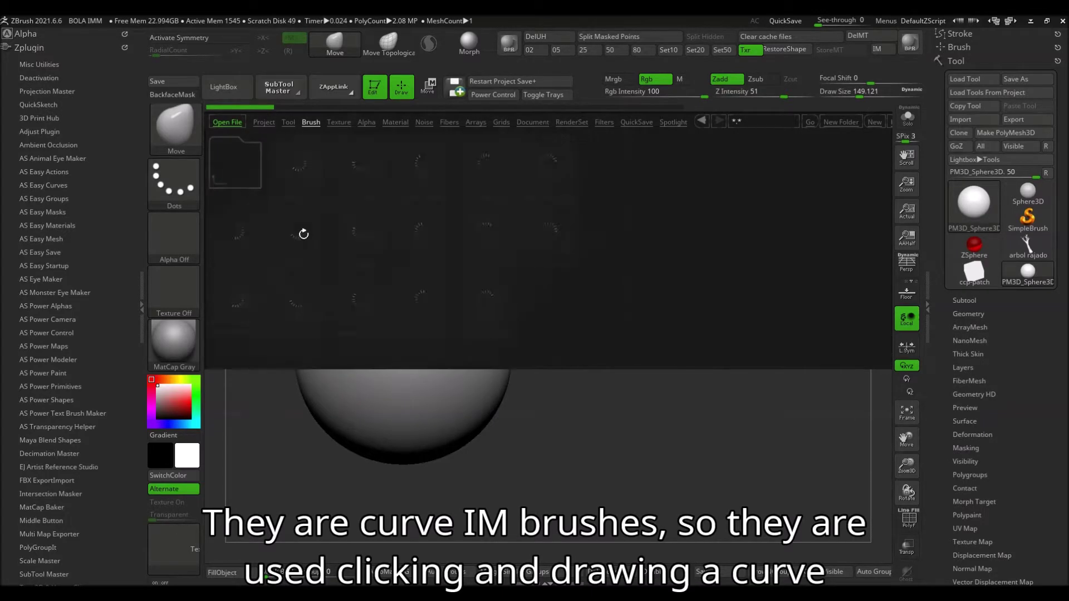
double_click(312, 176)
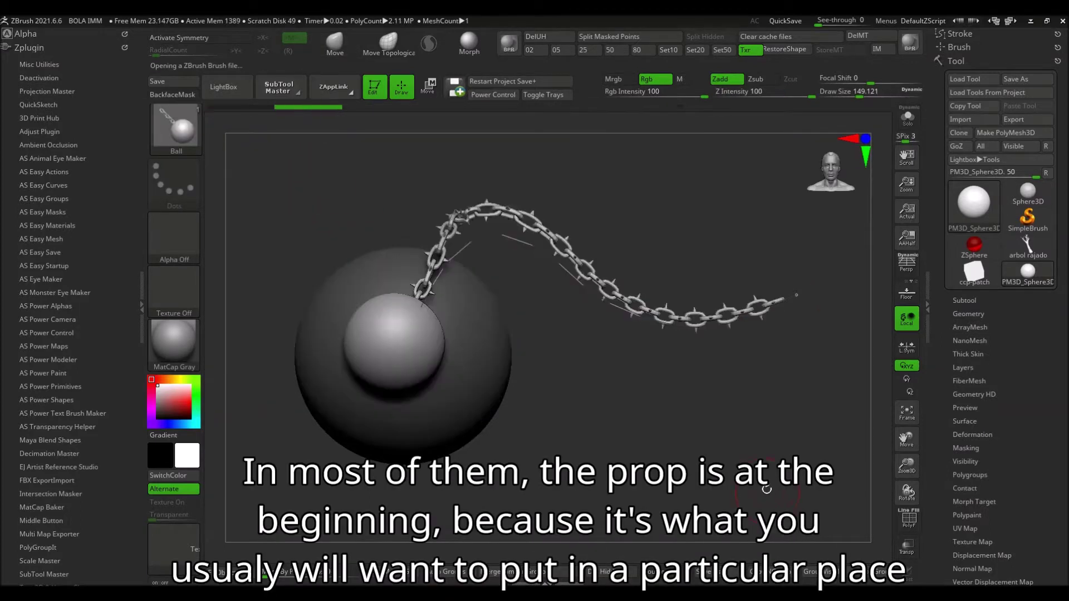
left_click_drag(799, 295, 561, 188)
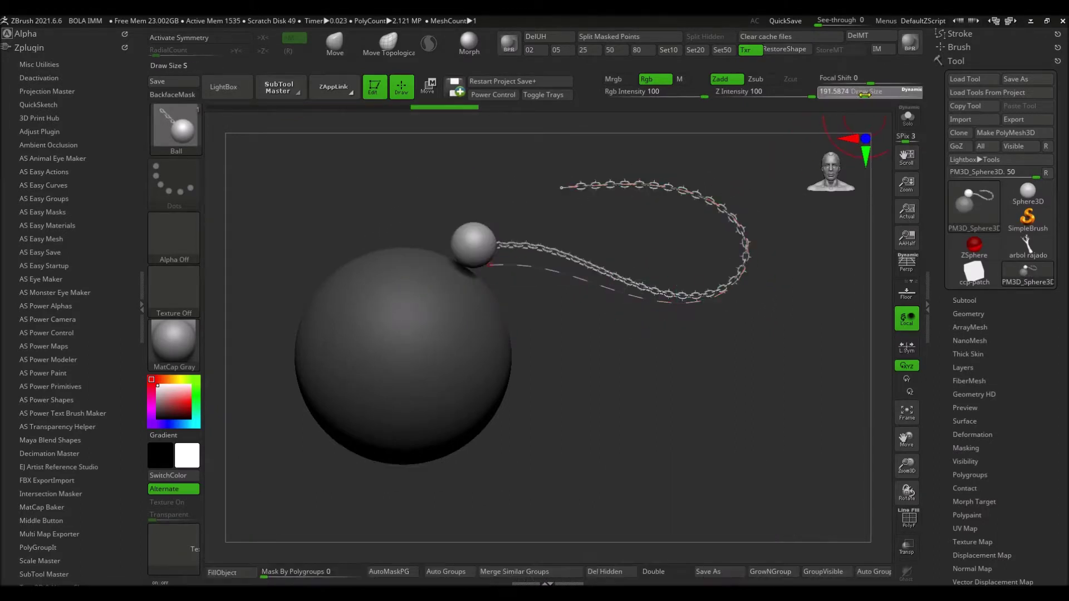
Rebuild the chain at Draw Size about 149 and pull it around the sphere's lower side.
left_click(621, 289)
left_click_drag(865, 98, 846, 97)
left_click(659, 299)
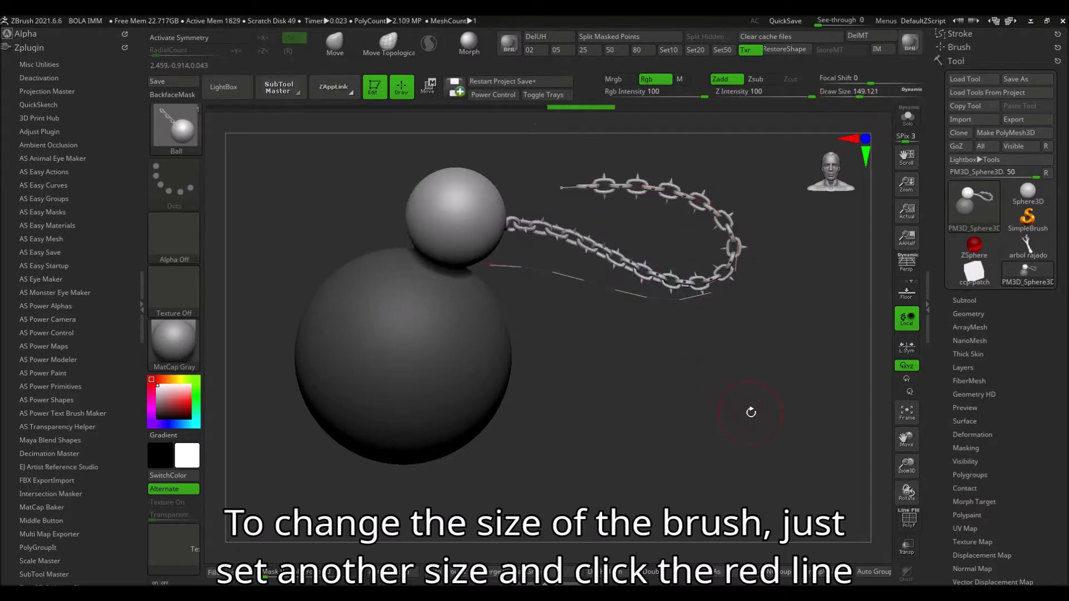
left_click_drag(860, 97, 846, 98)
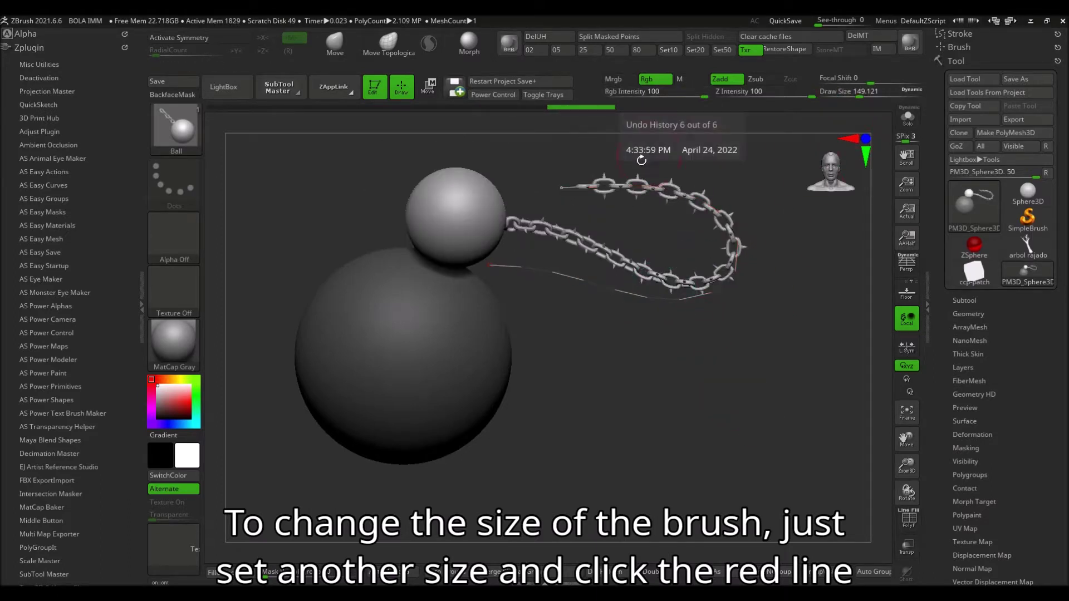
mouse_move(561, 187)
left_mouse_down()
mouse_move(450, 149)
mouse_move(668, 501)
left_mouse_up()
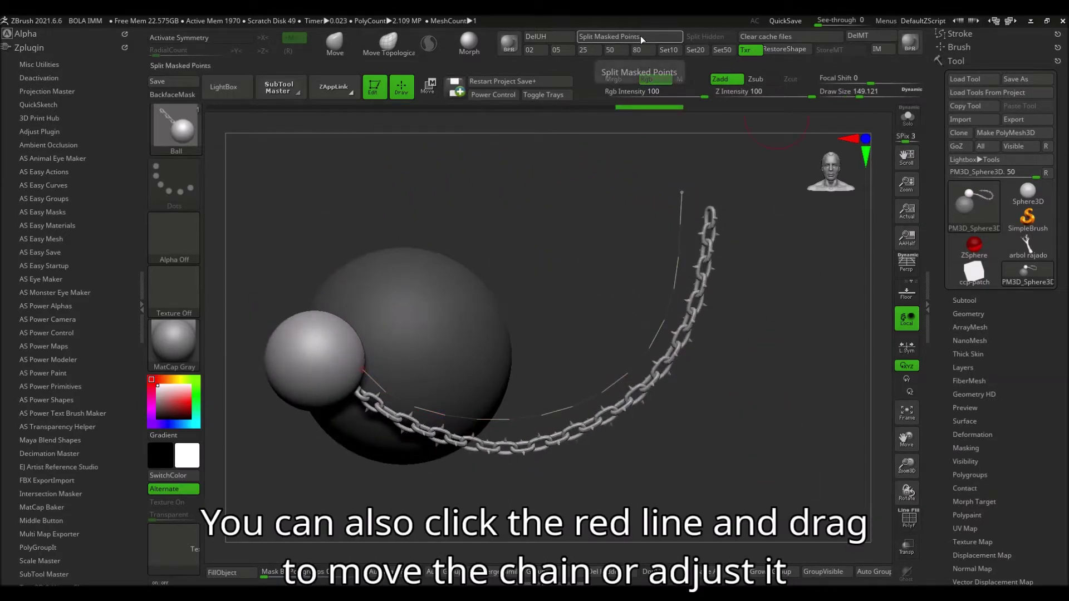
Split the masked chain into its own subtool and hide the sphere.
left_click(965, 300)
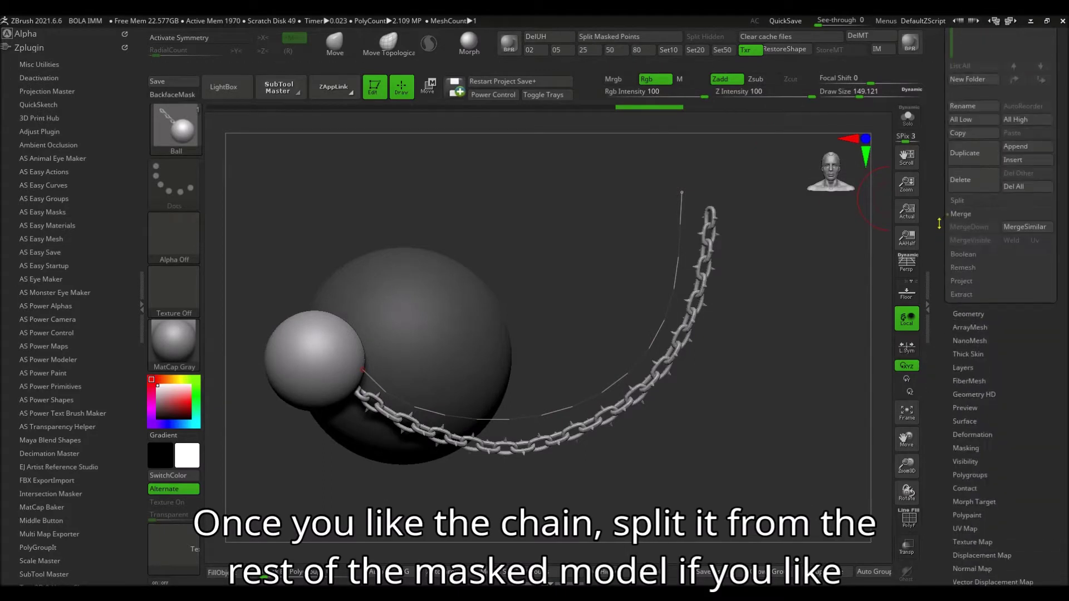
left_click(962, 195)
left_click(980, 258)
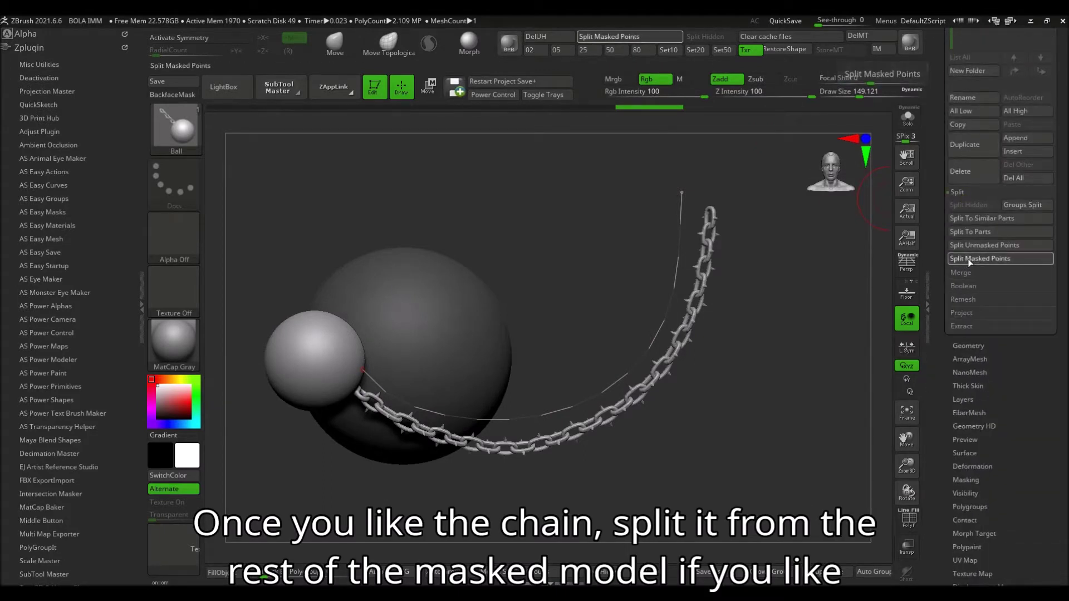
mouse_move(939, 188)
left_mouse_down()
mouse_move(944, 315)
mouse_move(946, 278)
left_mouse_up()
left_click(1048, 262)
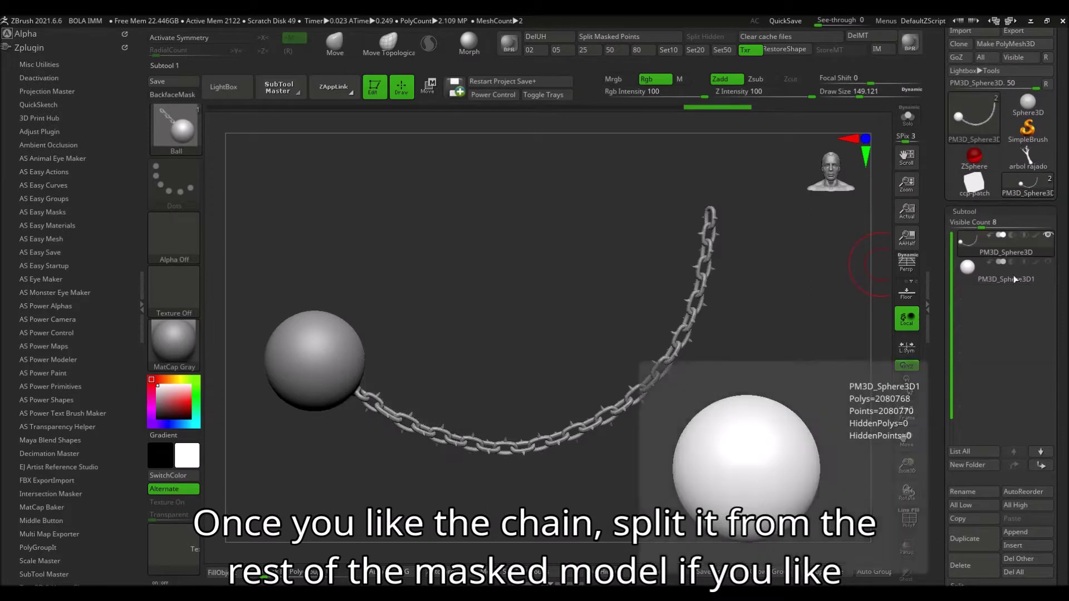
Subdivide the chain subtool to level 3 and rotate to inspect it.
left_click_drag(501, 358, 516, 358)
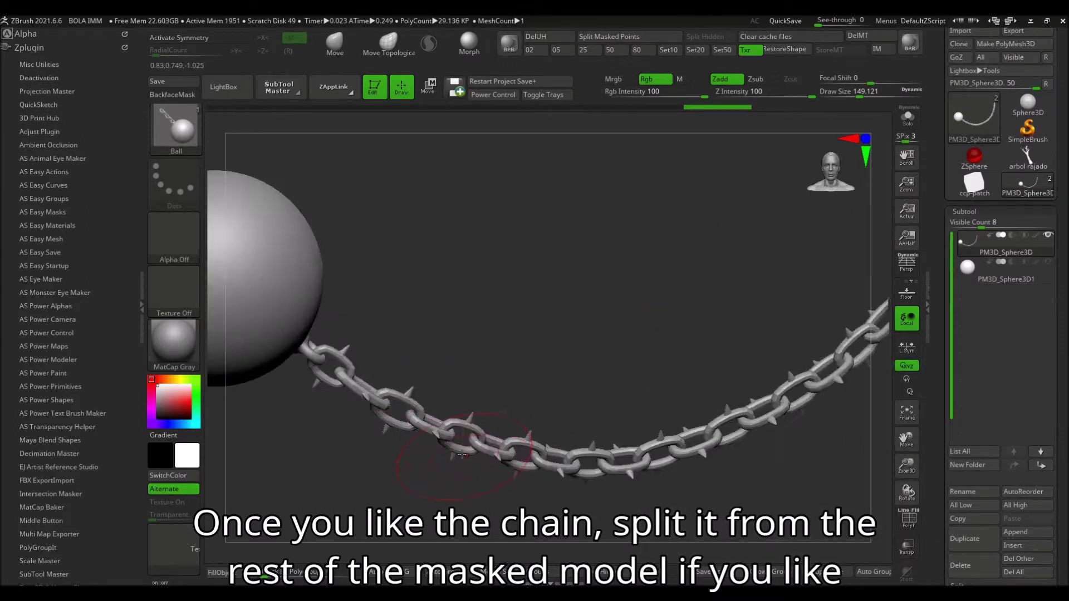
left_click_drag(939, 476, 938, 100)
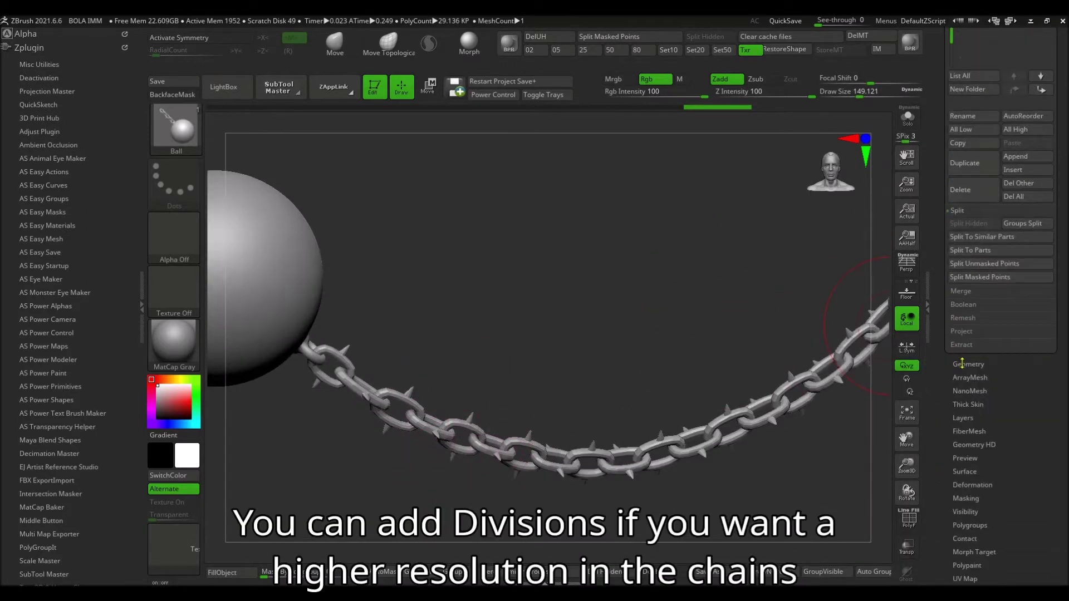
left_click_drag(823, 490, 862, 528, "alt")
left_click(966, 463)
left_click(966, 463)
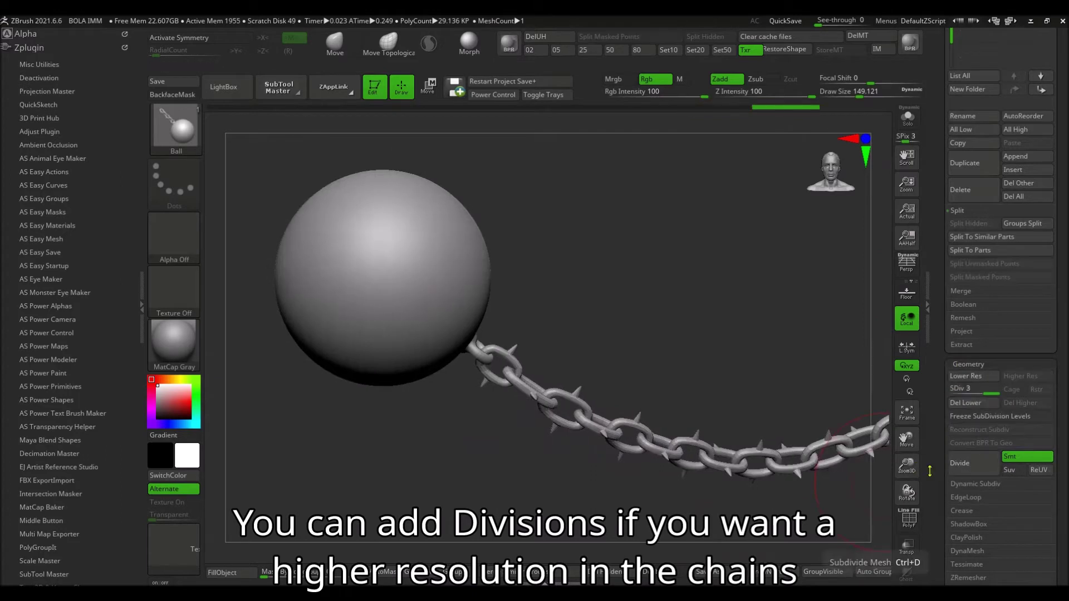
mouse_move(663, 351)
left_mouse_down()
mouse_move(632, 358)
mouse_move(611, 306)
mouse_move(530, 399)
left_mouse_up()
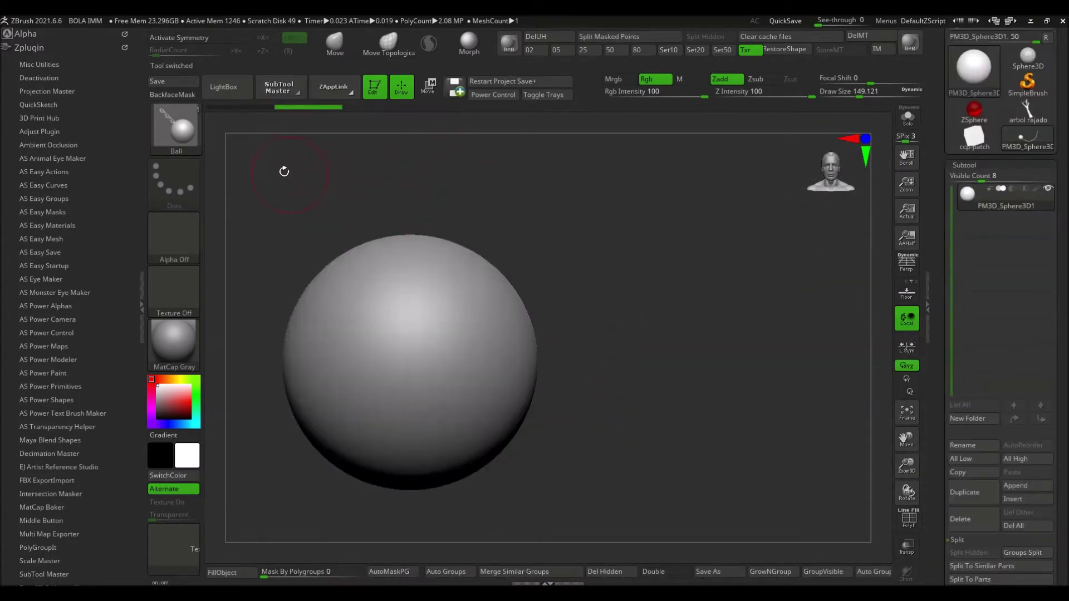
left_click(234, 89)
Load the Chains Only 02 Weld brush and draw a welded chain out from the sphere.
left_click(239, 169)
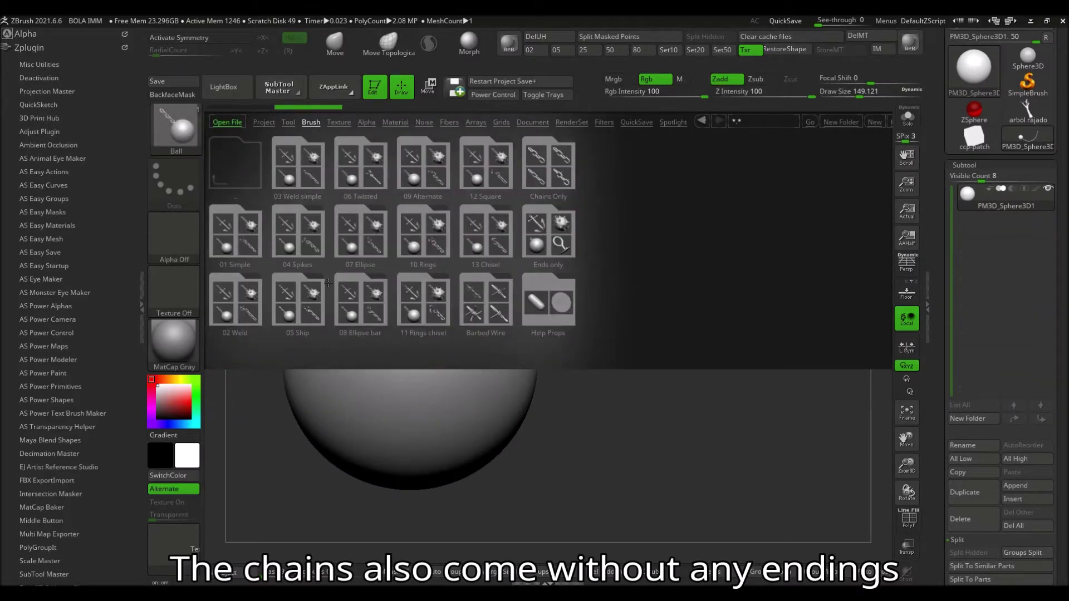
left_click(560, 174)
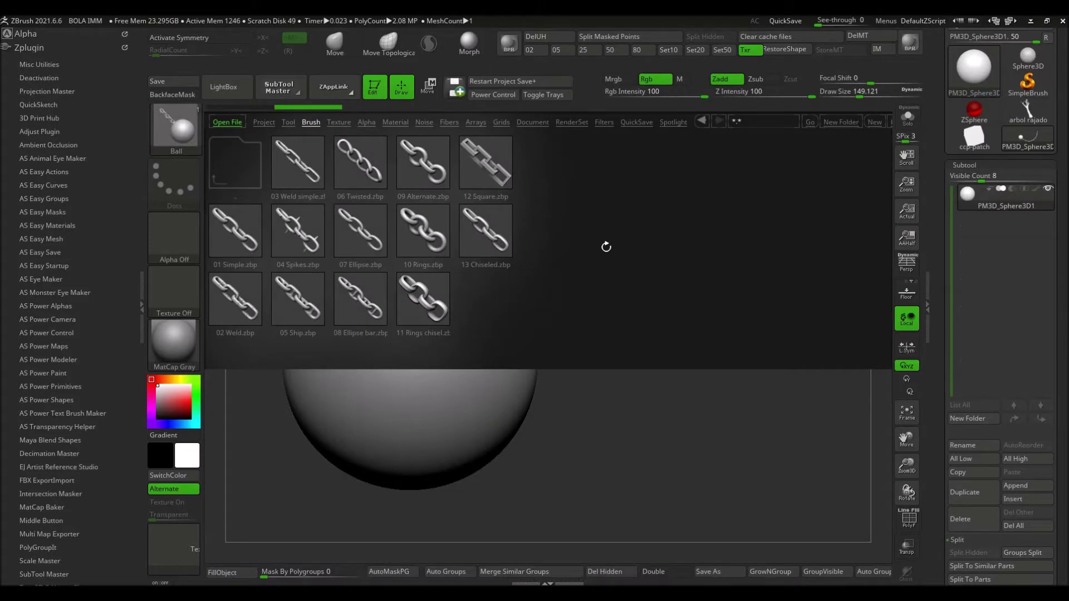
double_click(251, 295)
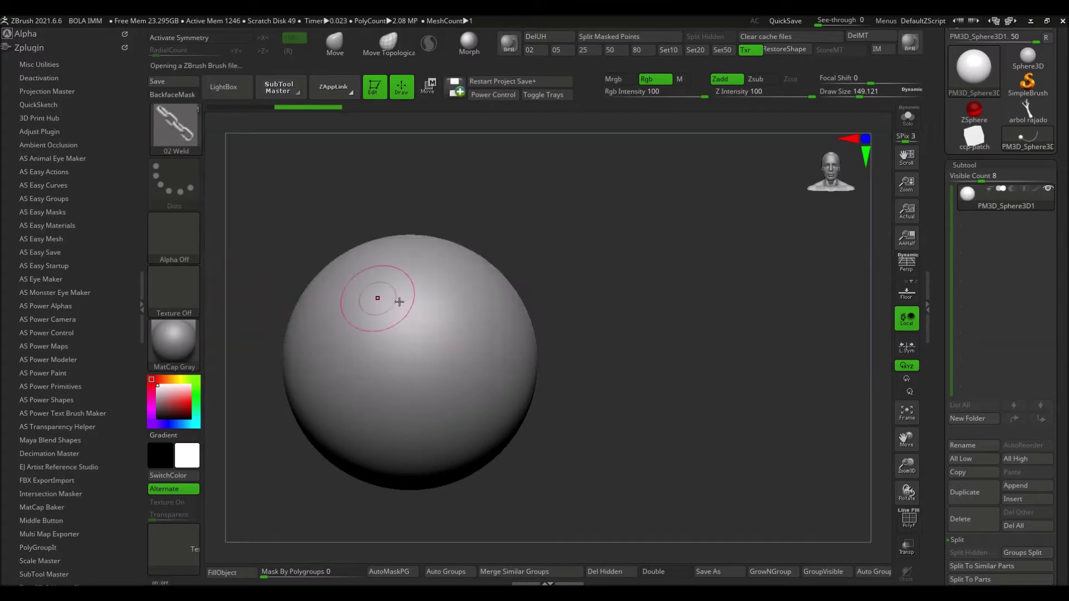
left_click_drag(462, 297, 800, 247)
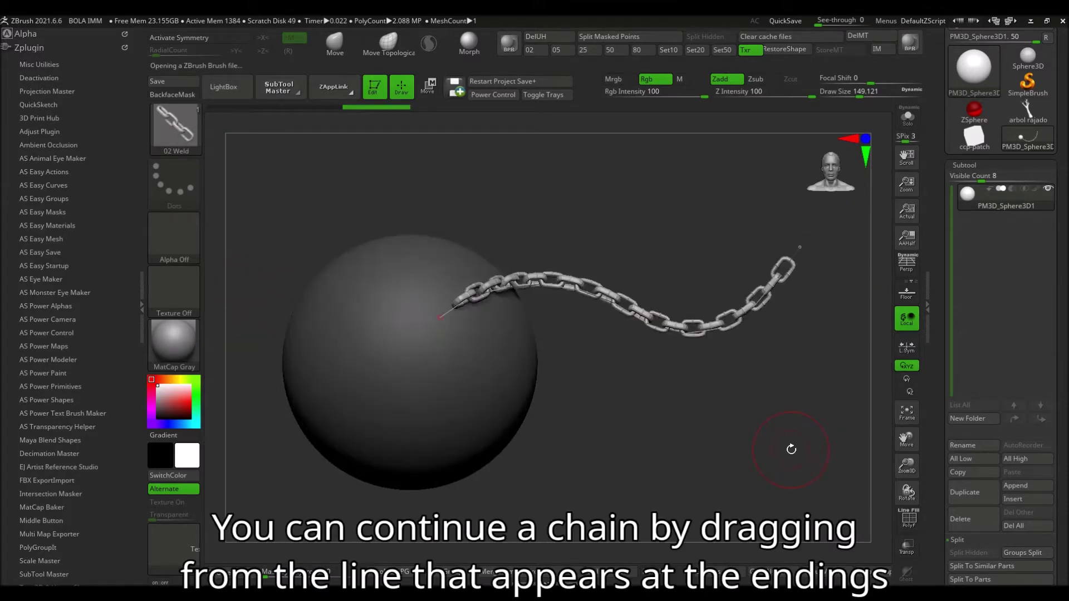
Extend and reshape the 02 Weld chain's far end, orbiting to check it.
left_click_drag(792, 451, 819, 373)
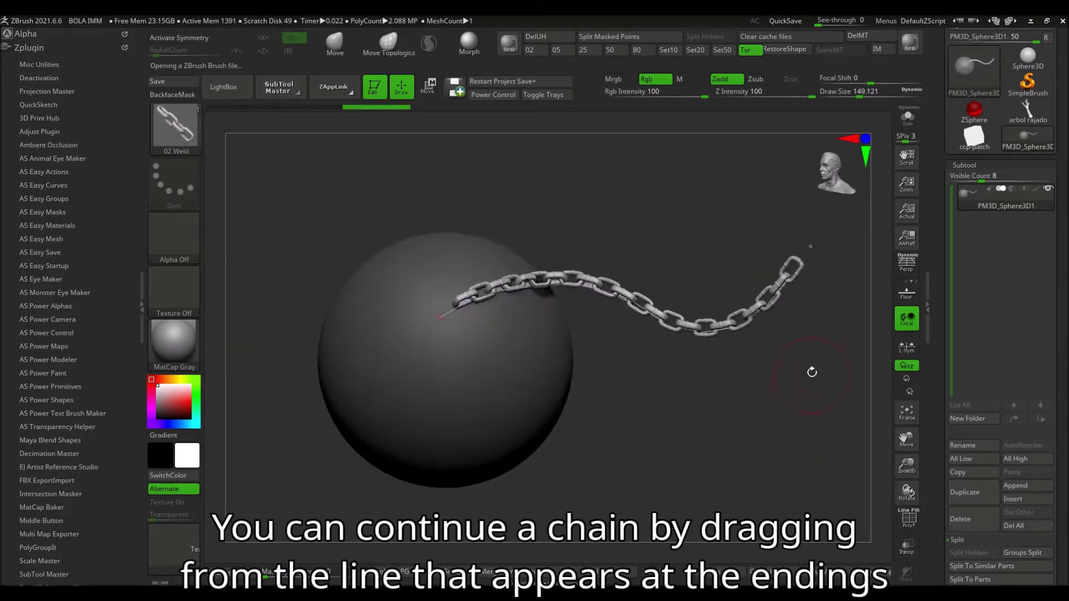
left_click_drag(799, 377, 585, 301)
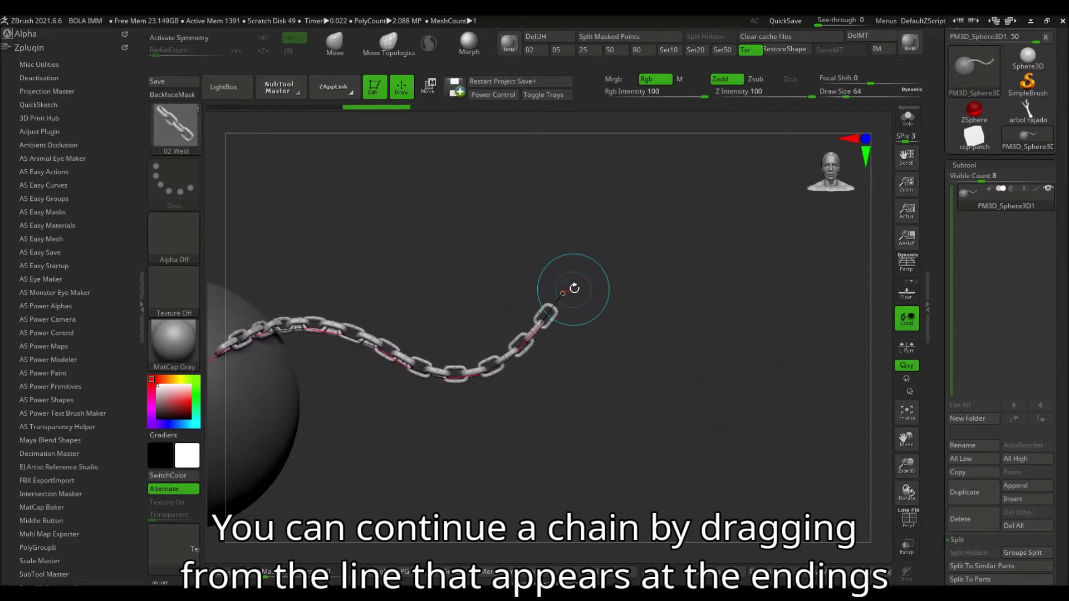
left_click_drag(761, 374, 775, 372)
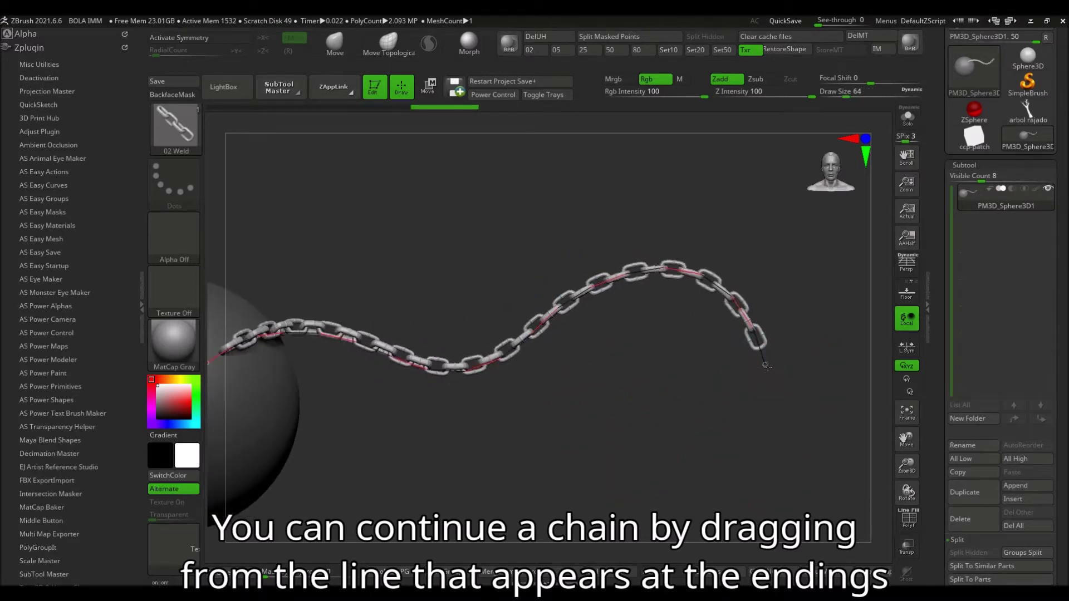
left_click_drag(609, 358, 606, 328)
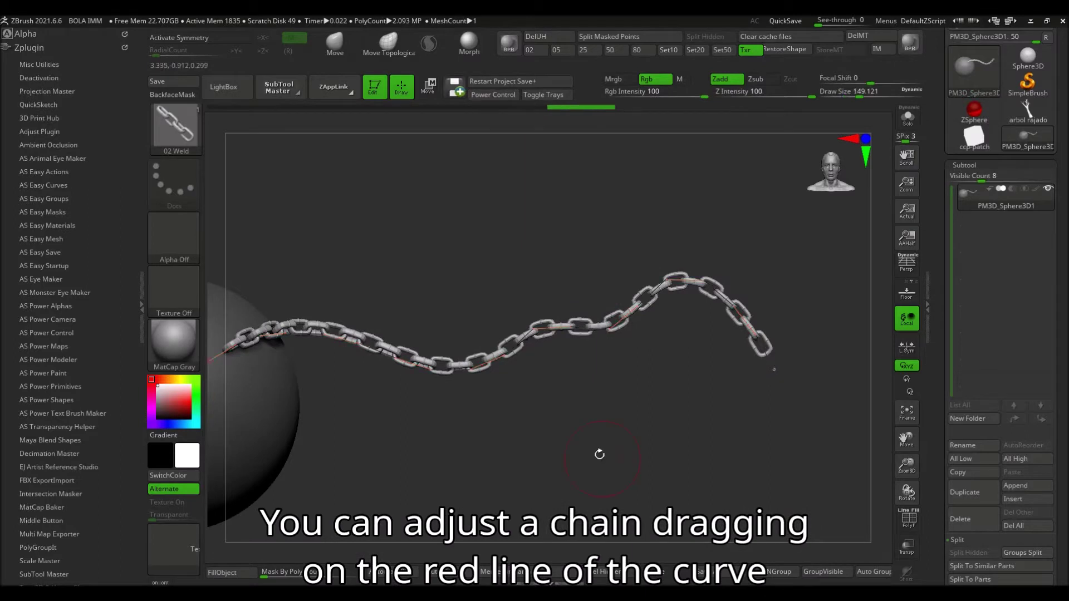
left_click_drag(651, 410, 702, 408)
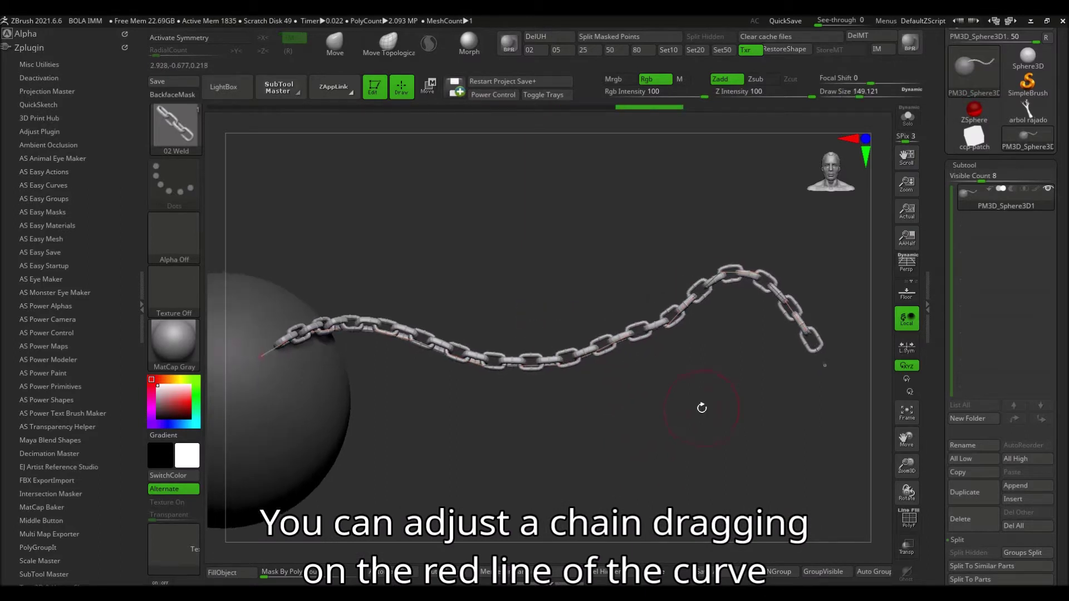
left_click(225, 87)
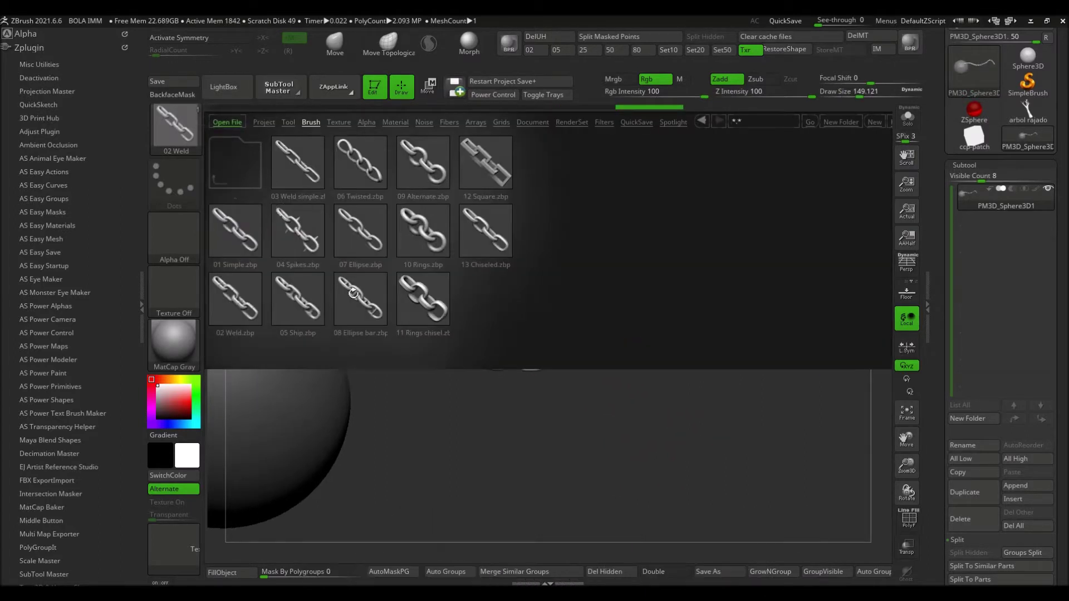
Rebuild the existing chain with 05 Ship-style links.
double_click(299, 301)
left_click(538, 365)
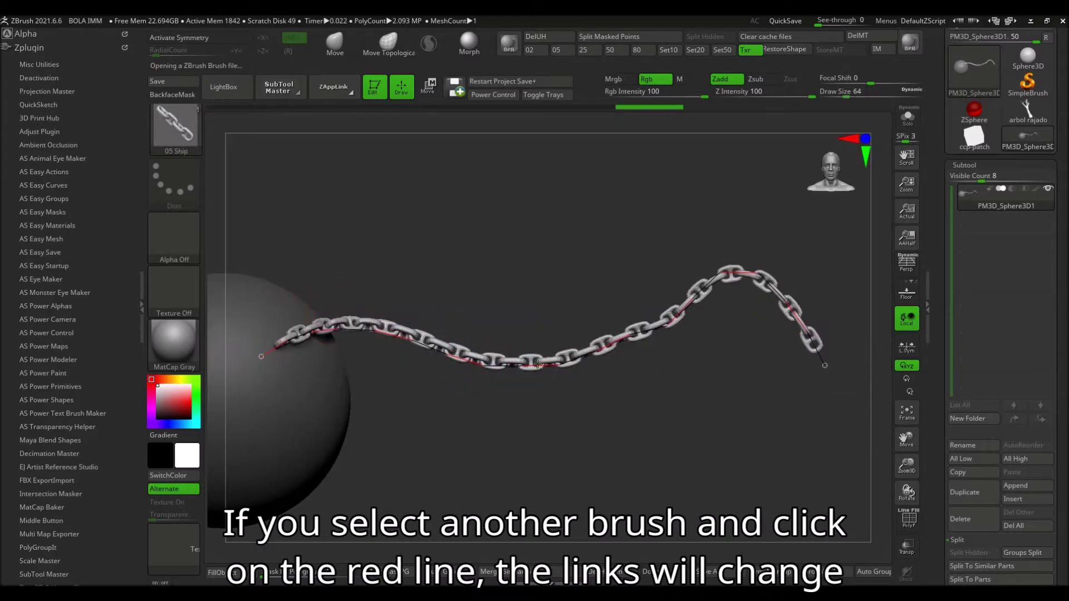
left_click(223, 87)
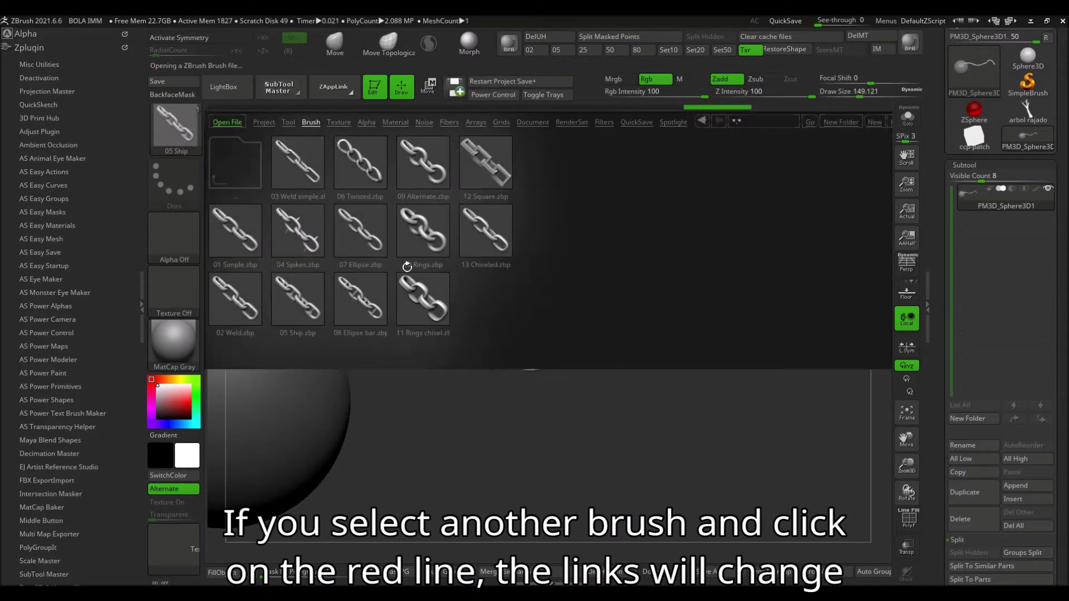
Rebuild the curve with 11 Rings chisel links, inspect it, then undo it.
double_click(417, 300)
left_click(513, 362)
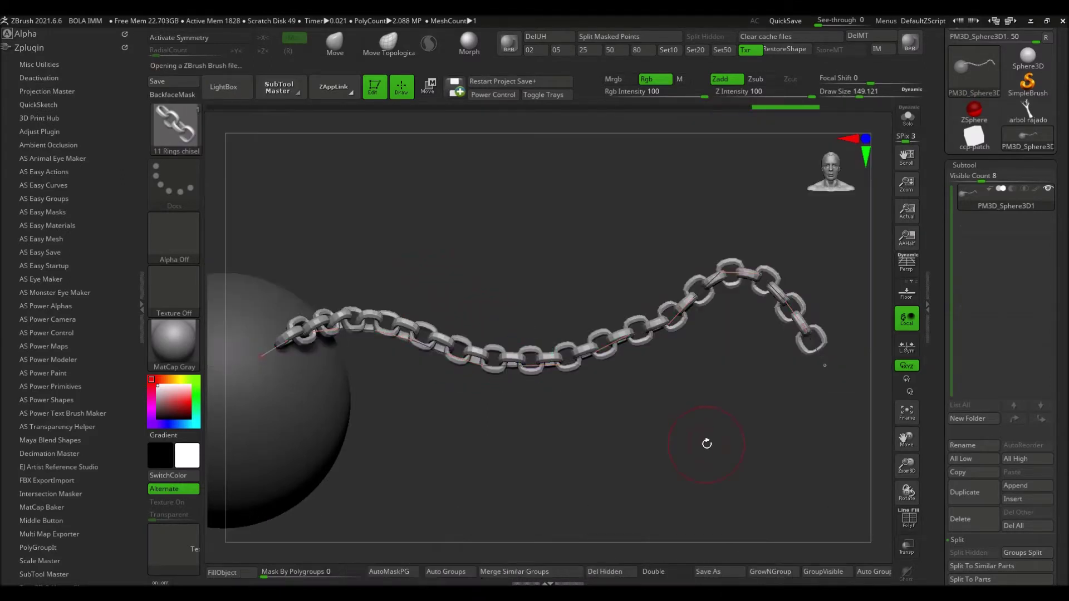
left_click_drag(696, 377, 714, 458)
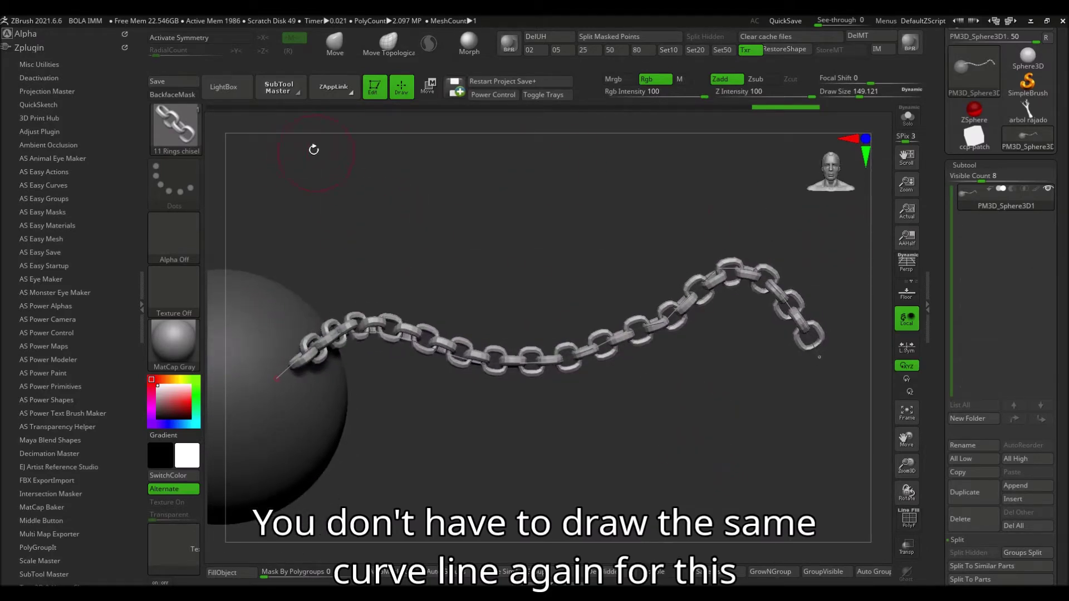
key("ctrl+z")
key("ctrl+z")
key("comma")
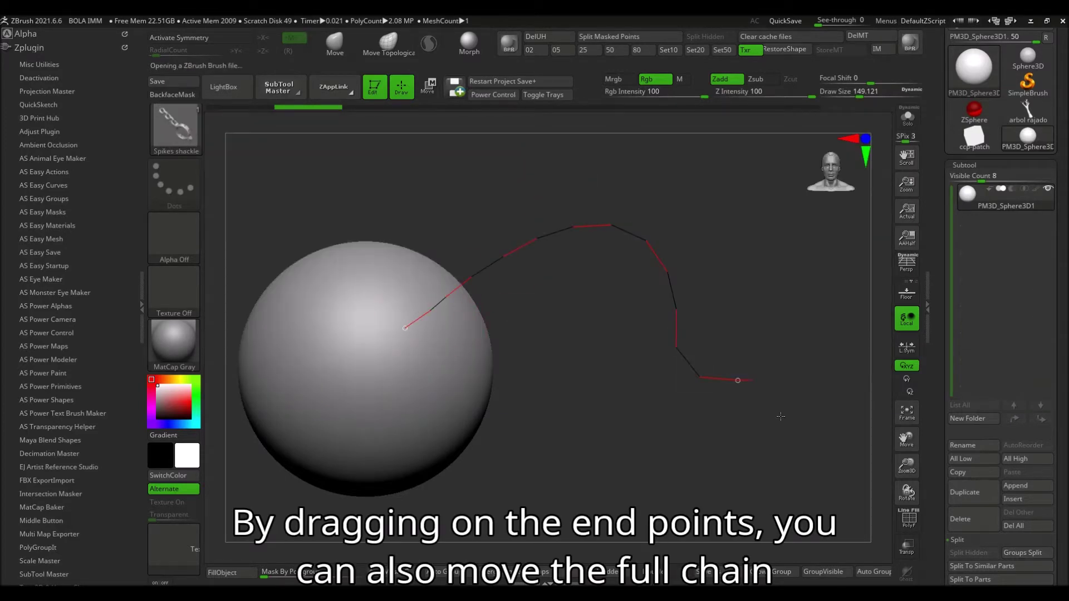
Shift the Spikes shackle chain end down-left and snap the view straight-on.
mouse_move(399, 331)
left_mouse_down()
mouse_move(342, 364)
mouse_move(356, 284)
mouse_move(377, 392)
left_mouse_up()
mouse_move(581, 394)
left_mouse_down()
mouse_move(601, 384)
mouse_move(565, 394)
left_mouse_up()
key("shift")
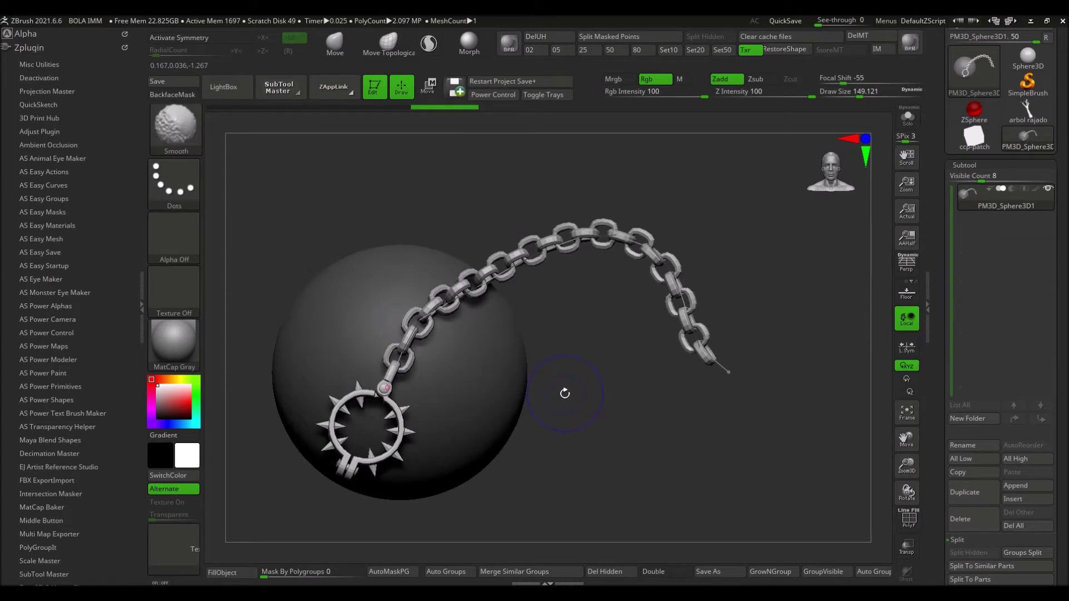
Load the Broken.zbp chain ending and draw a broken chain hanging from the sphere.
left_click(225, 88)
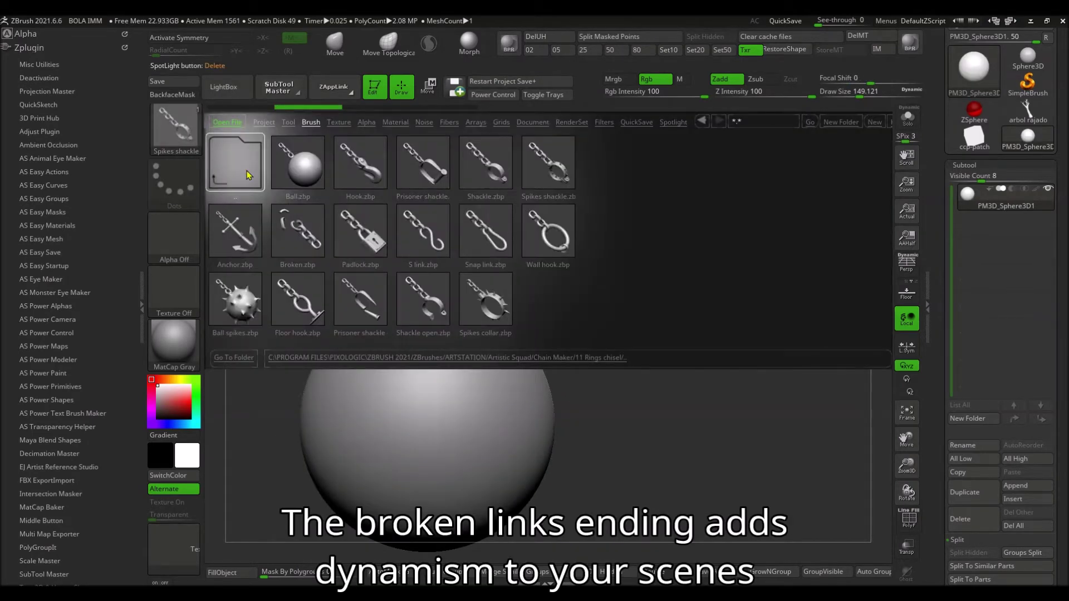
left_click(249, 175)
left_click(250, 245)
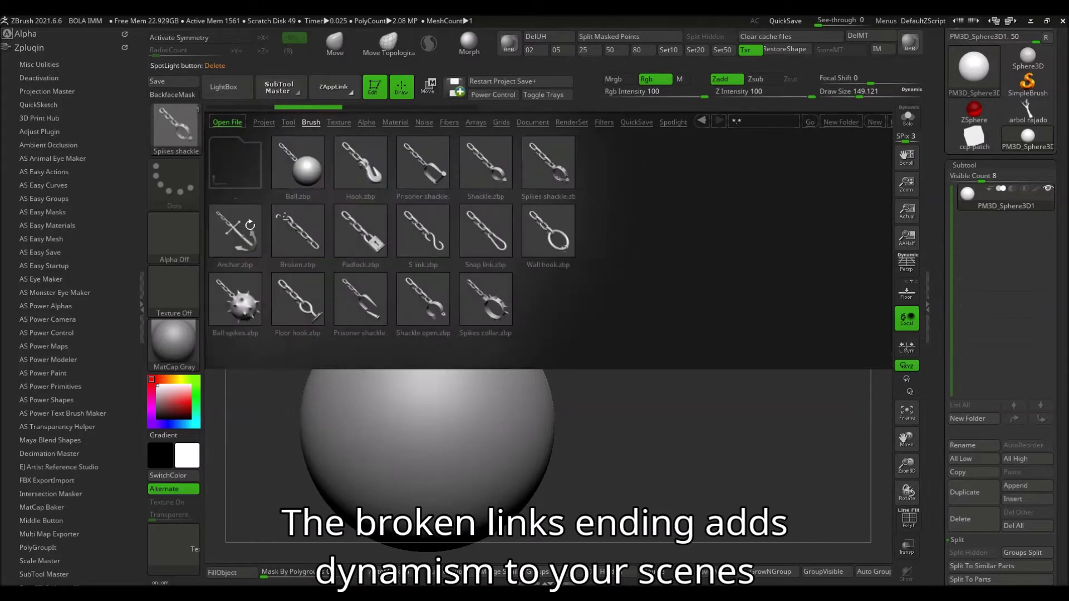
double_click(317, 245)
left_click_drag(605, 294, 771, 225)
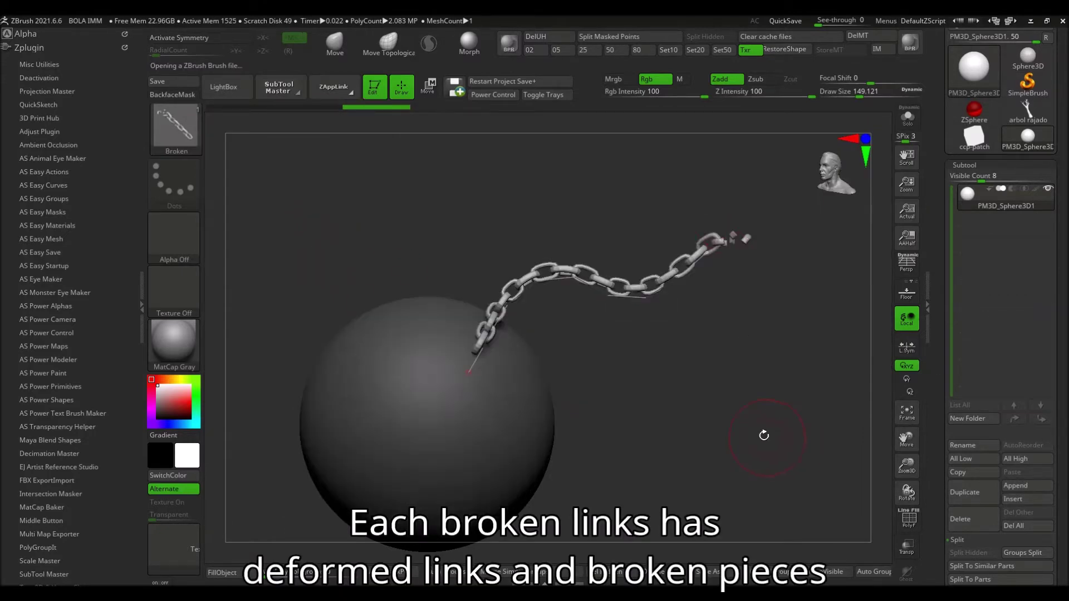
mouse_move(728, 284)
left_mouse_down()
mouse_move(645, 328)
mouse_move(551, 411)
mouse_move(554, 340)
mouse_move(567, 406)
mouse_move(547, 321)
left_mouse_up()
mouse_move(618, 396)
left_mouse_down()
mouse_move(585, 401)
mouse_move(620, 358)
mouse_move(646, 398)
left_mouse_up()
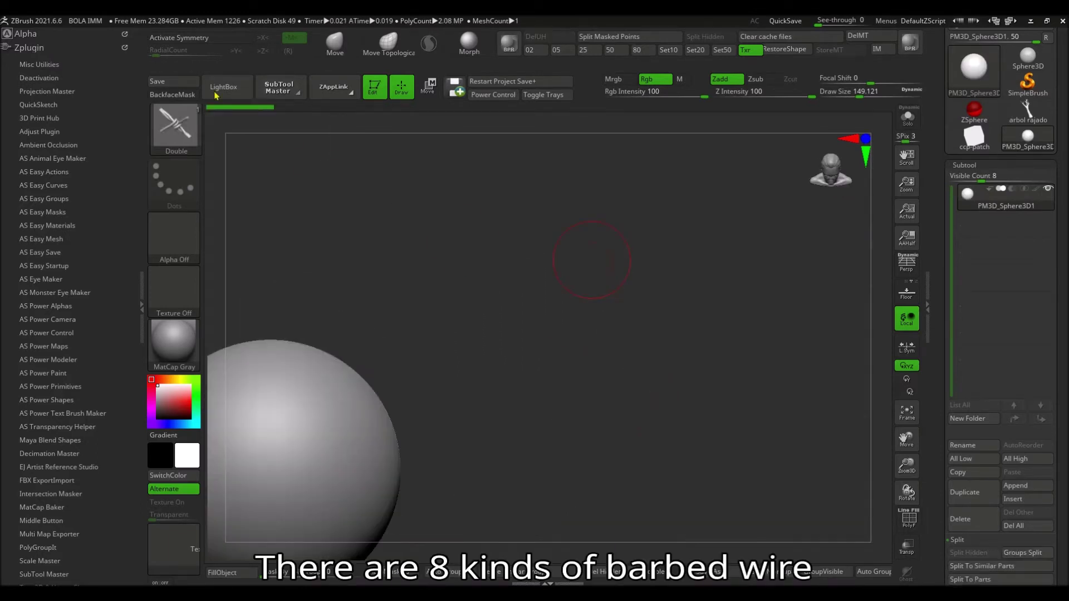
Turn the curve into Chained barbed wire, then rebuild it with the Double variant.
key("comma")
double_click(244, 248)
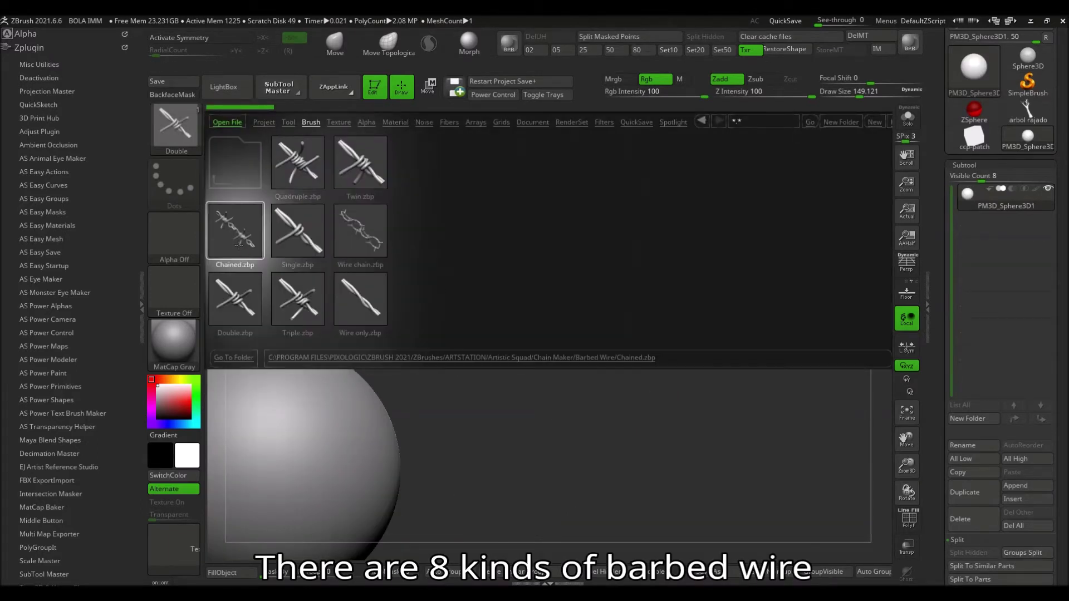
left_click(628, 288)
mouse_move(764, 425)
left_mouse_down()
mouse_move(720, 348)
mouse_move(644, 401)
mouse_move(556, 415)
left_mouse_up()
key("comma")
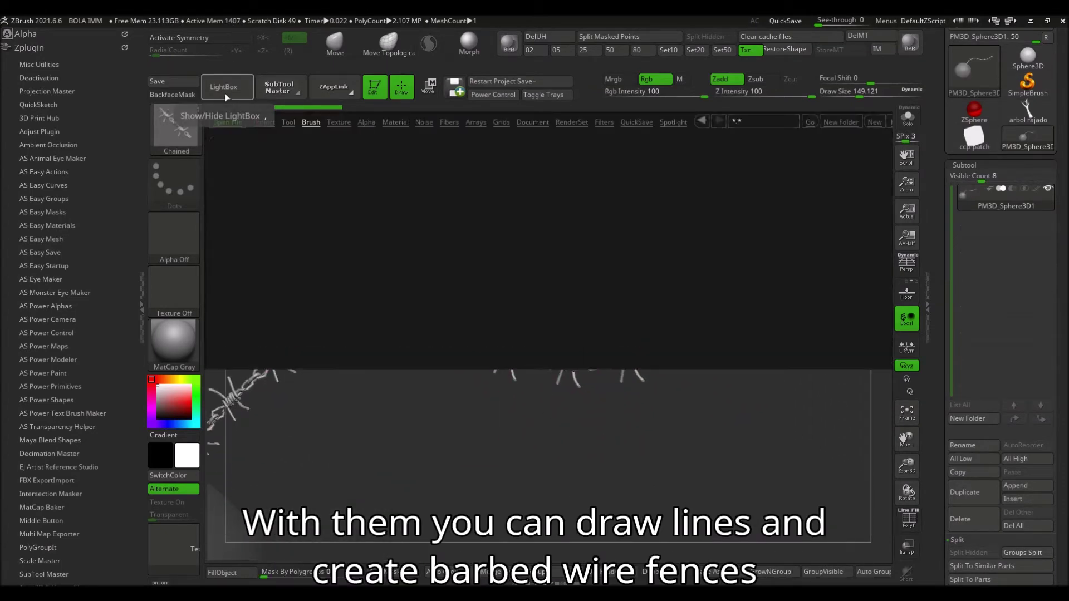
double_click(241, 306)
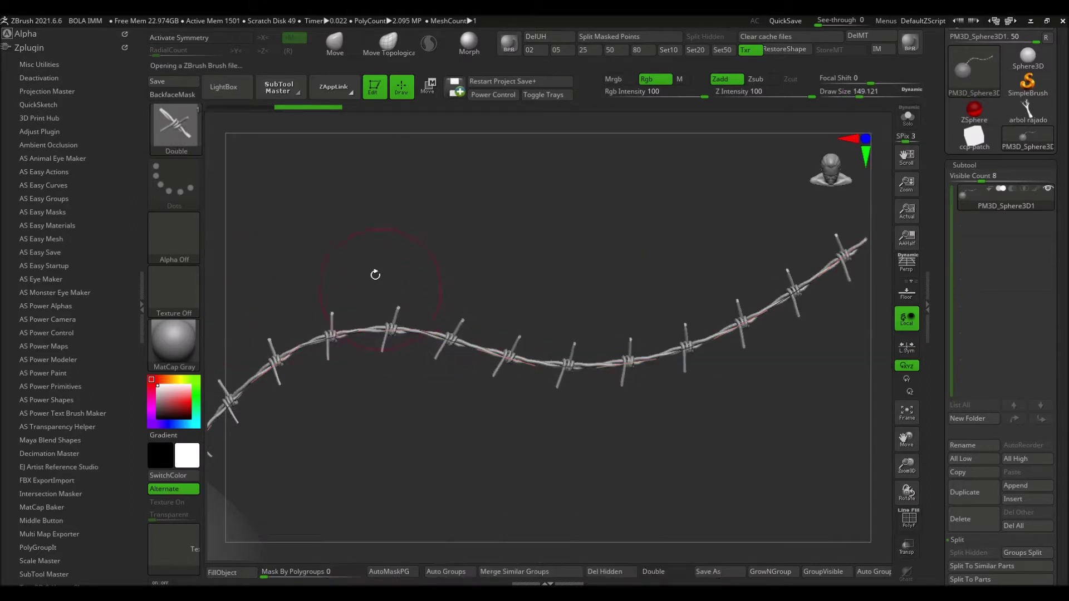
Try the Quadruple, Single and Triple barbed-wire variants on the curve.
left_click(229, 89)
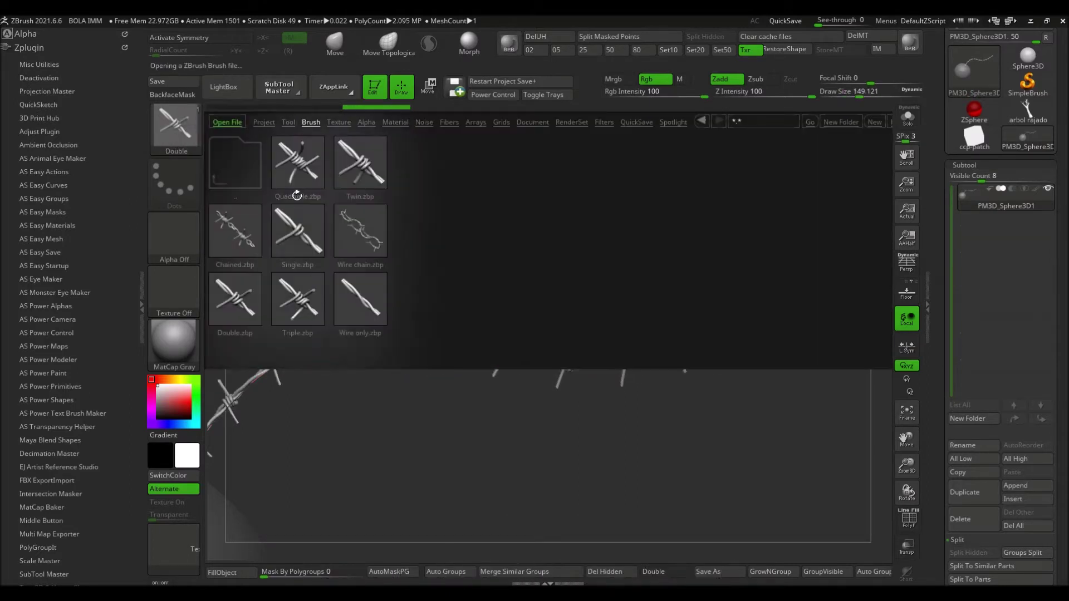
double_click(299, 168)
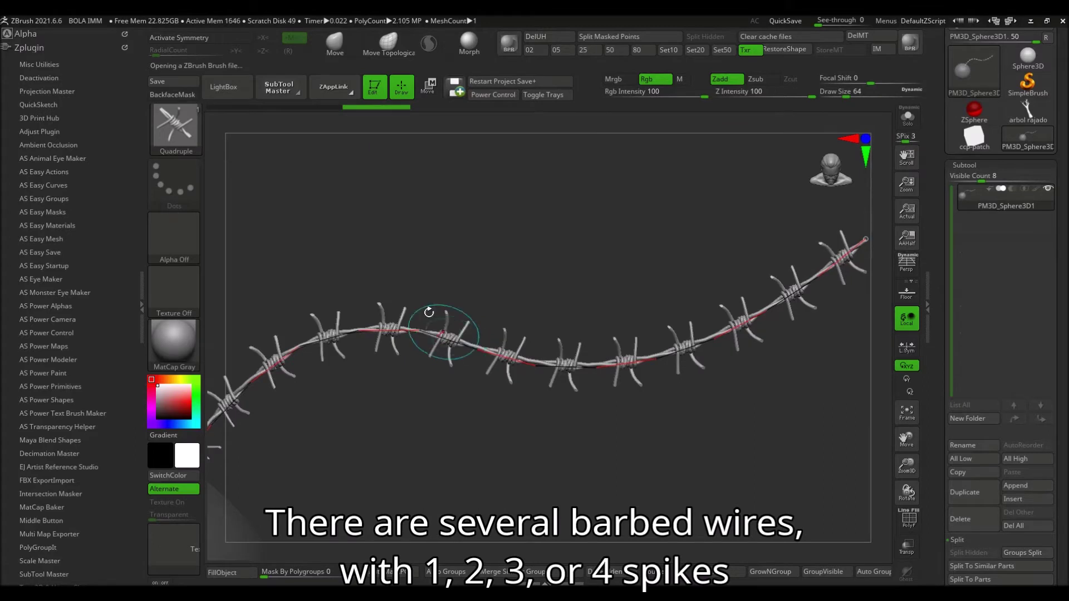
left_click(234, 86)
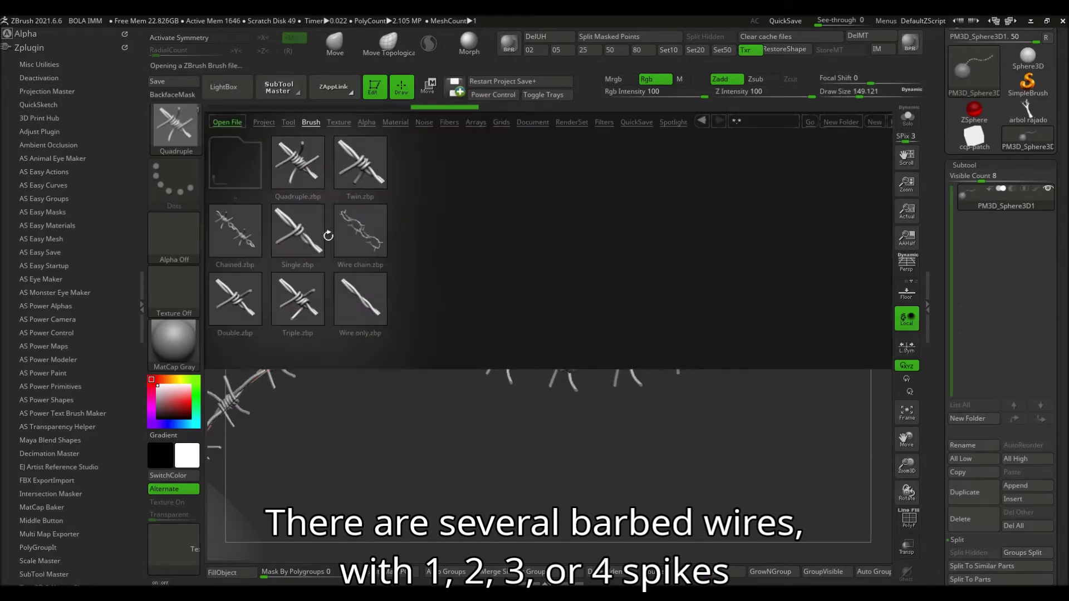
double_click(304, 239)
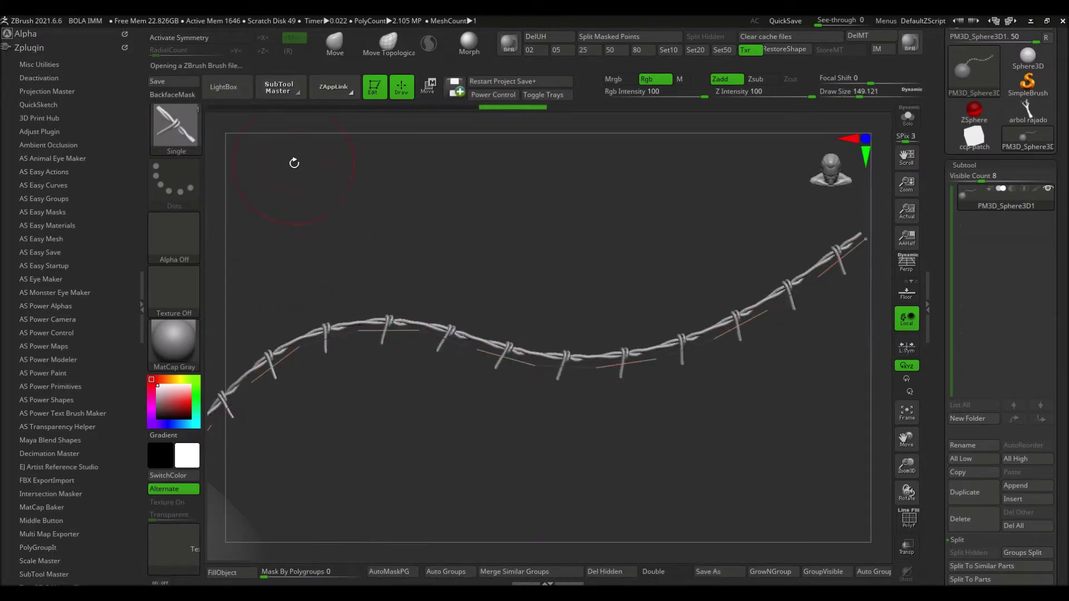
left_click(228, 94)
double_click(343, 303)
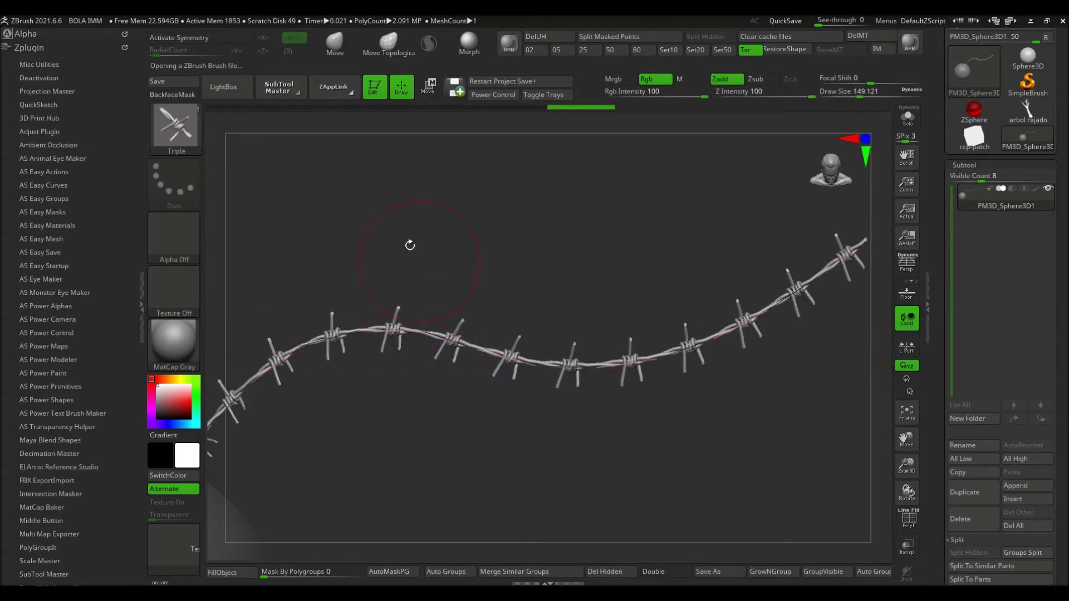
Try Twin and Wire only, then settle on Wire chain and orbit to inspect it.
left_click(229, 94)
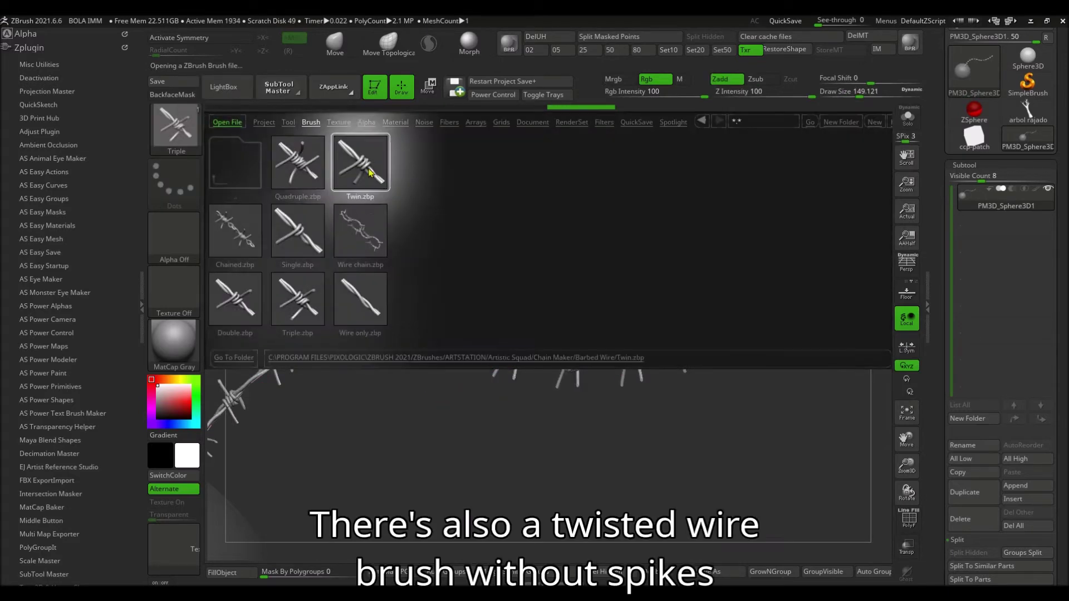
double_click(360, 162)
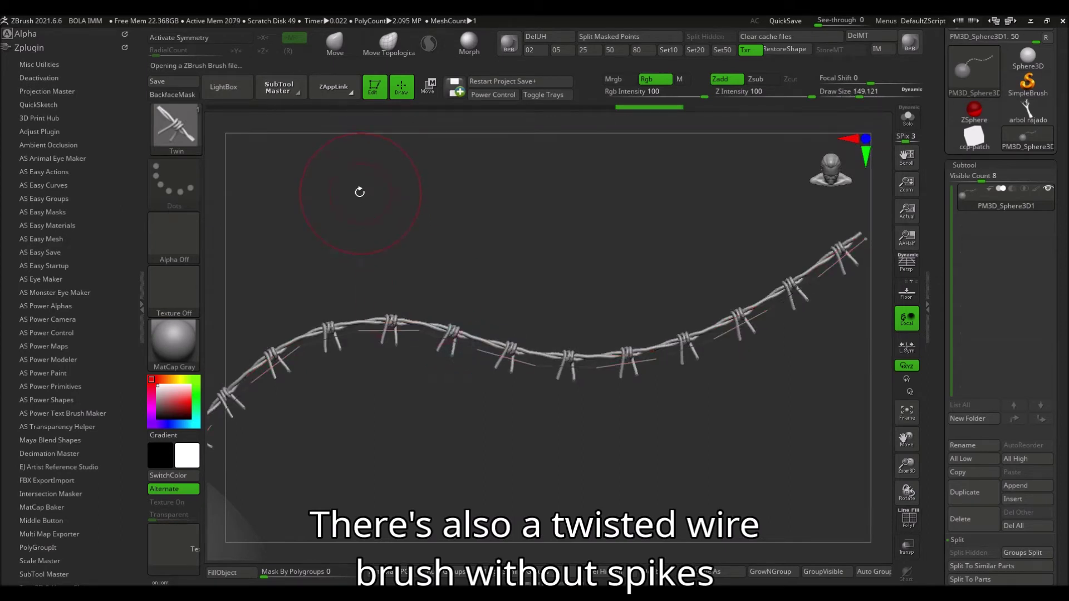
left_click(224, 87)
double_click(362, 292)
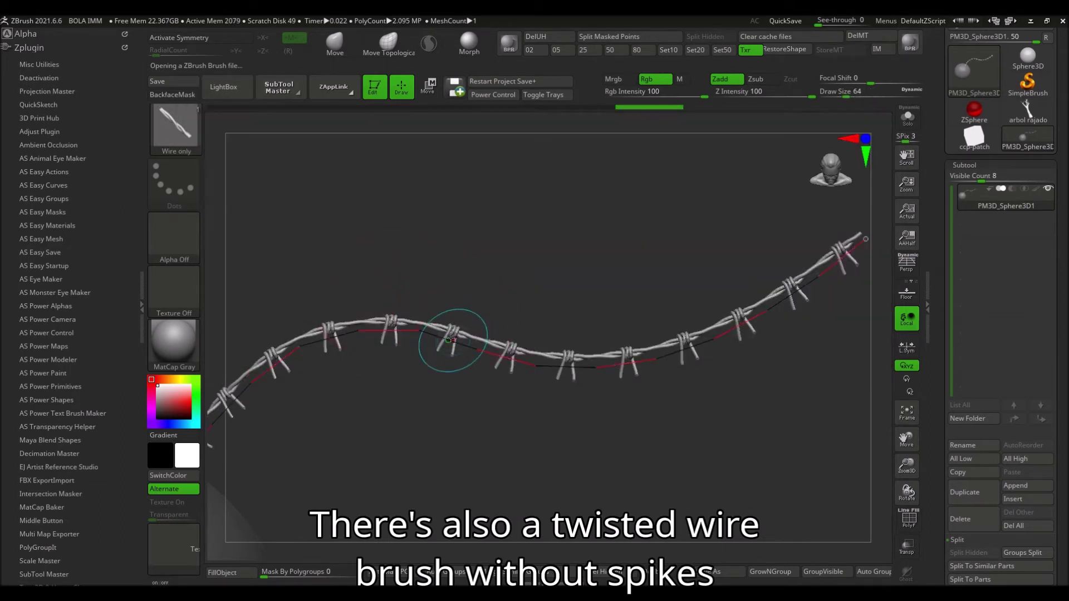
left_click(234, 89)
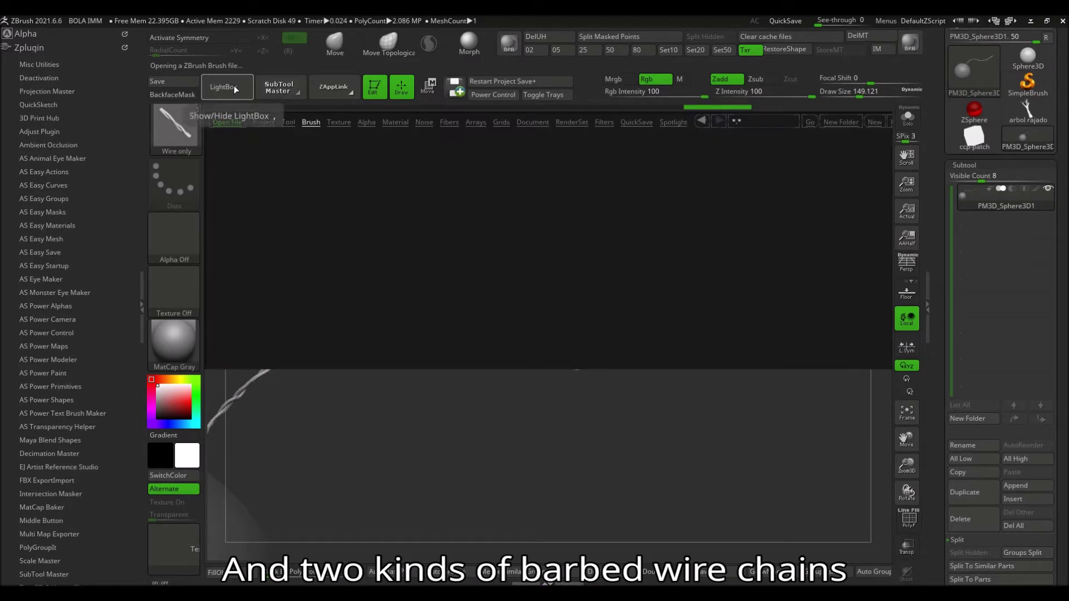
double_click(362, 295)
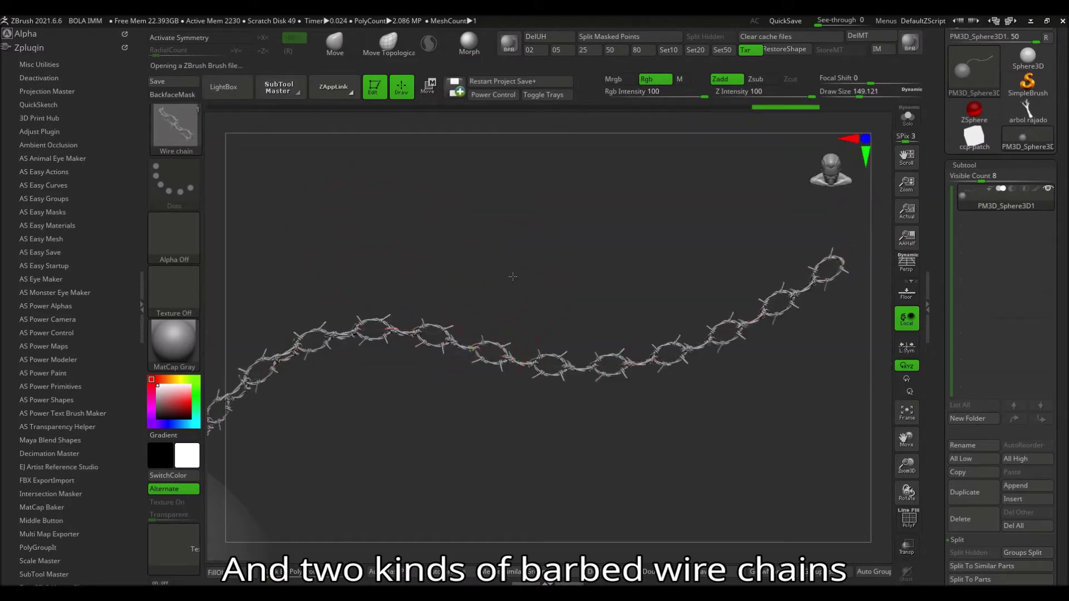
scroll(513, 277, "up", 3)
left_click_drag(521, 382, 634, 253)
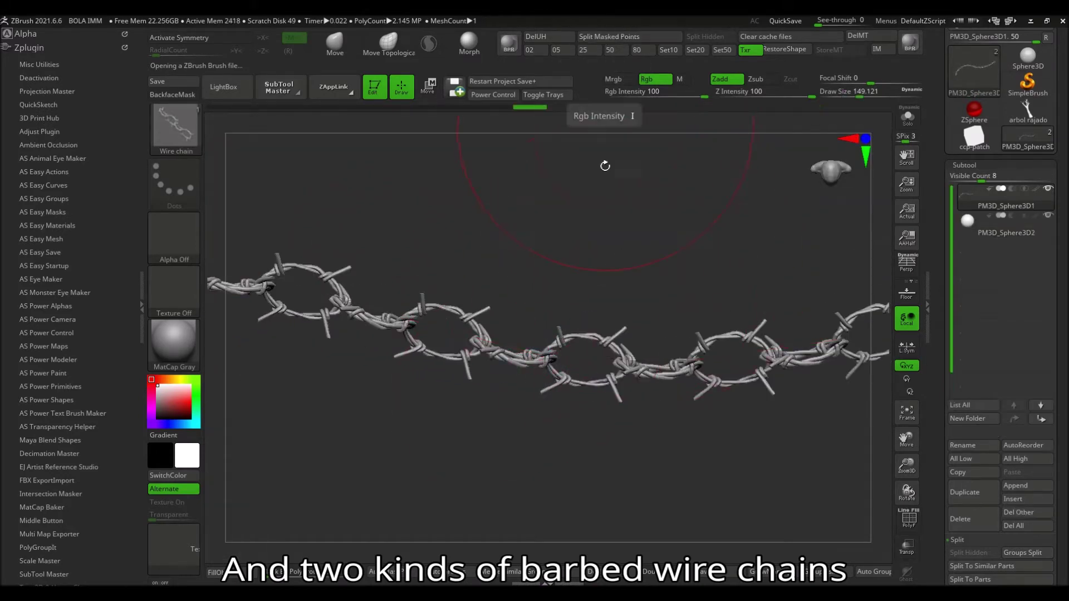
left_click_drag(663, 193, 266, 116)
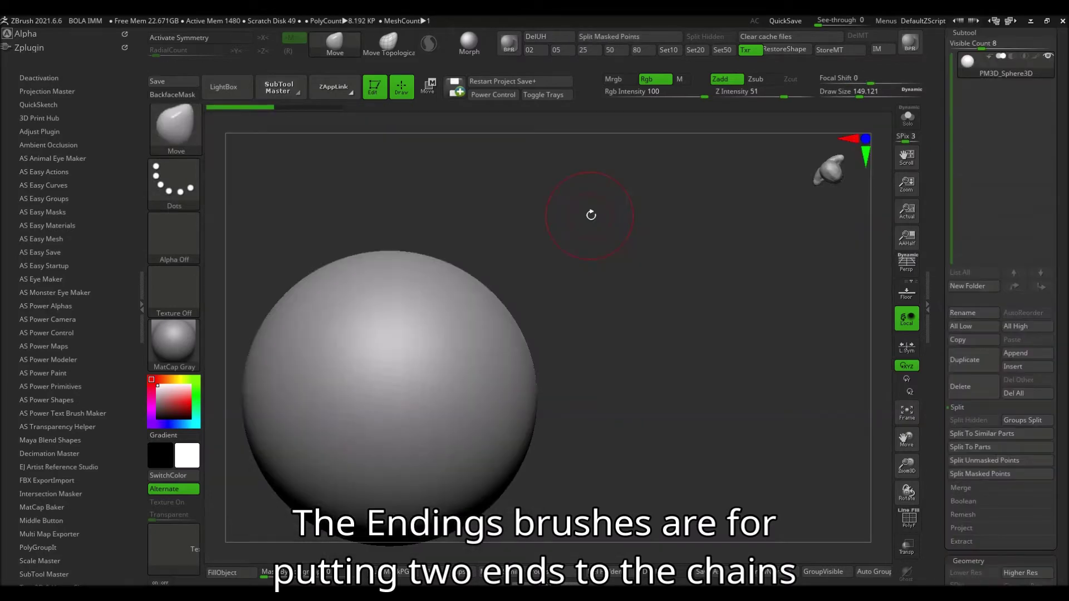
Place a Spikes collar ending on the sphere as its own subtool, hiding the sphere.
key("comma")
double_click(549, 241)
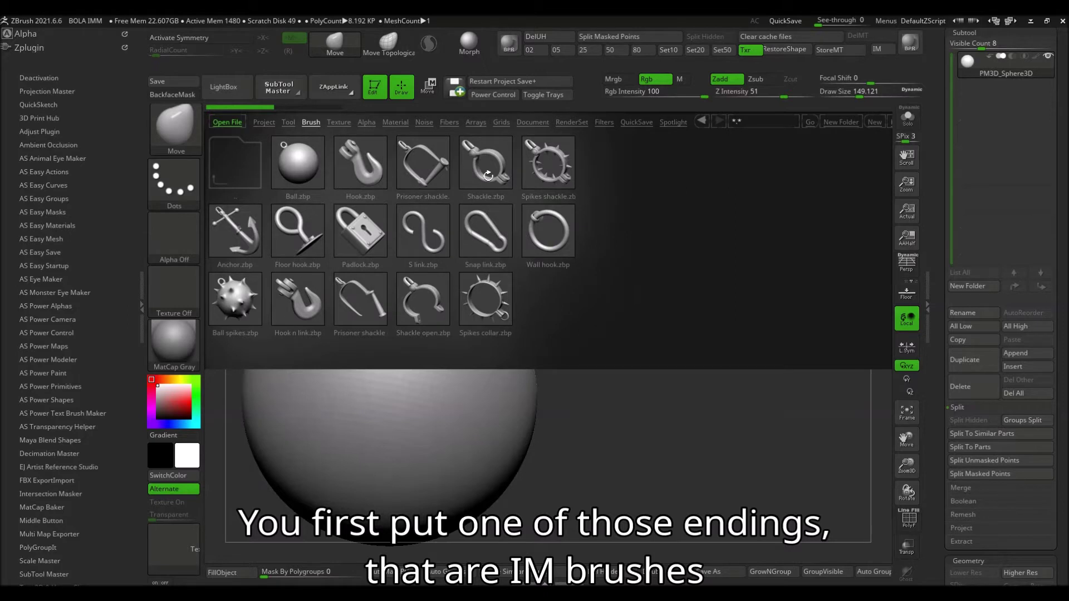
double_click(492, 310)
left_click_drag(415, 317, 614, 379)
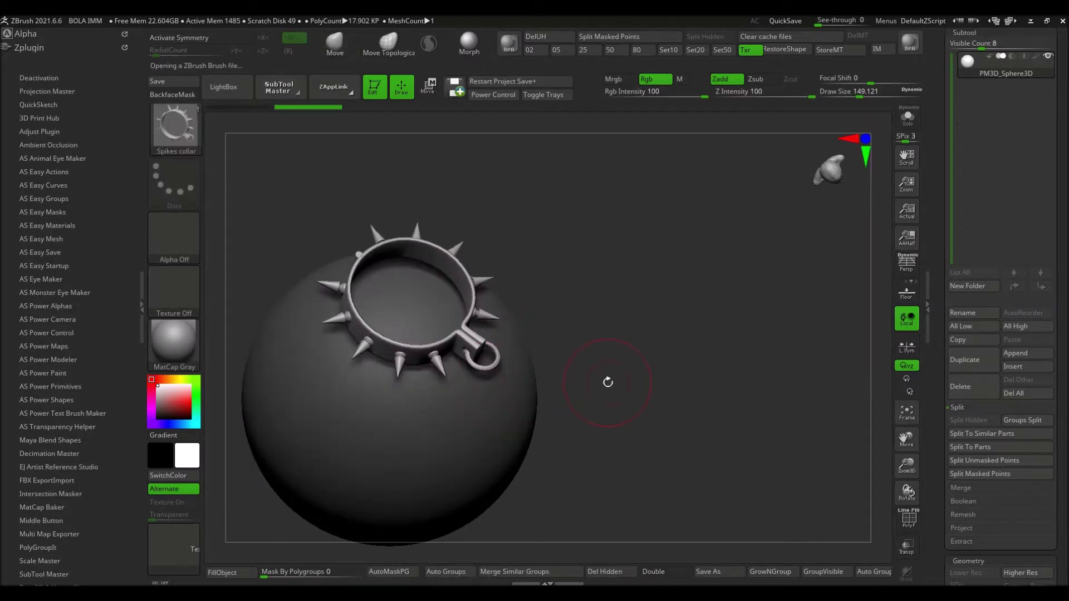
left_click(613, 36)
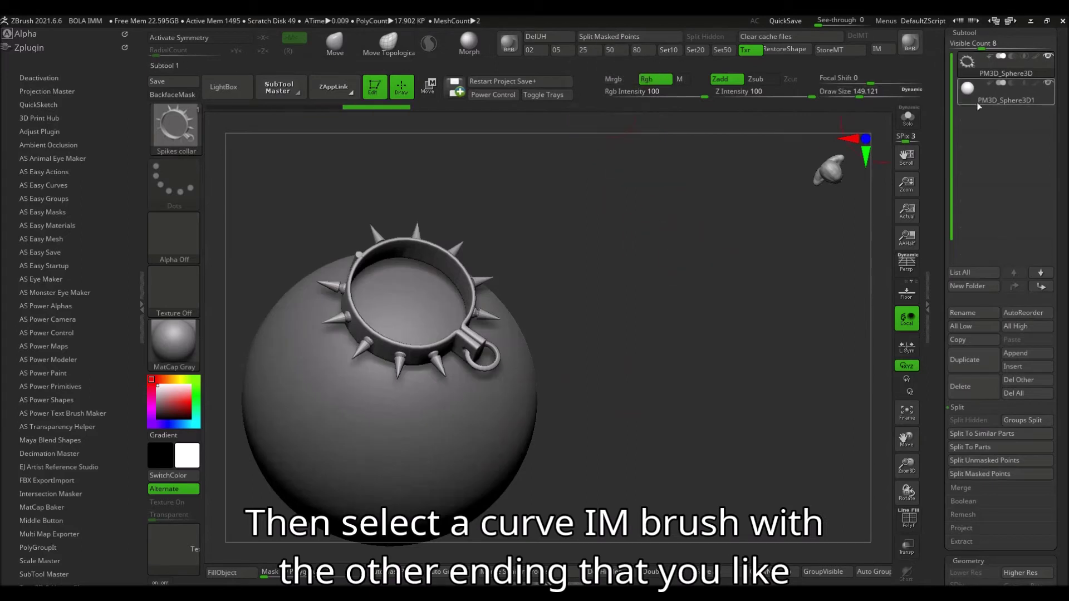
left_click(1050, 90)
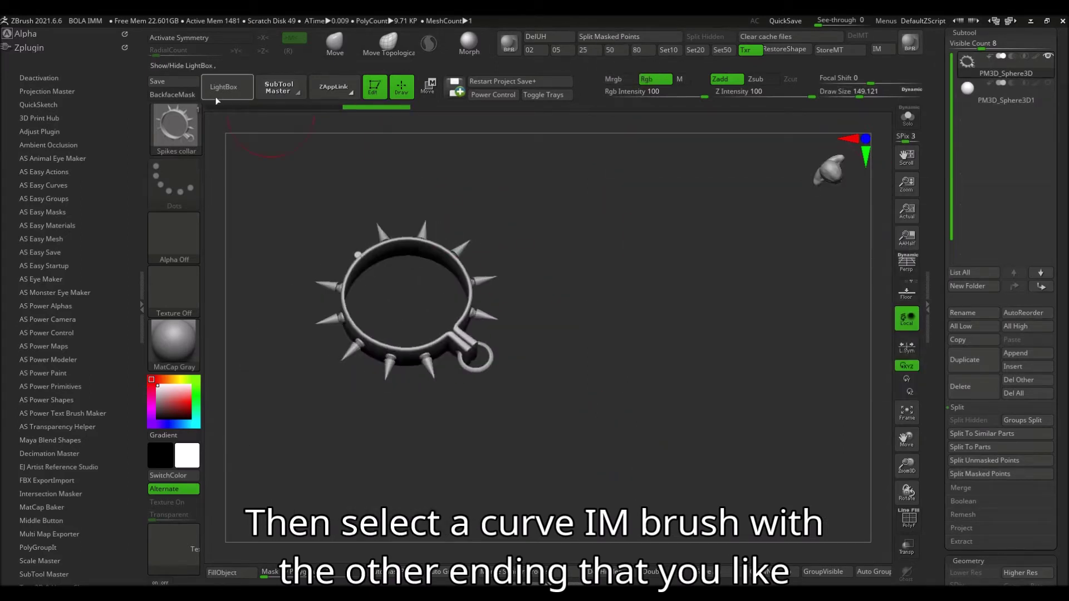
Draw a 01 Simple Ball chain from the collar ring and accept it as a separate part.
left_click(227, 86)
left_click(234, 164)
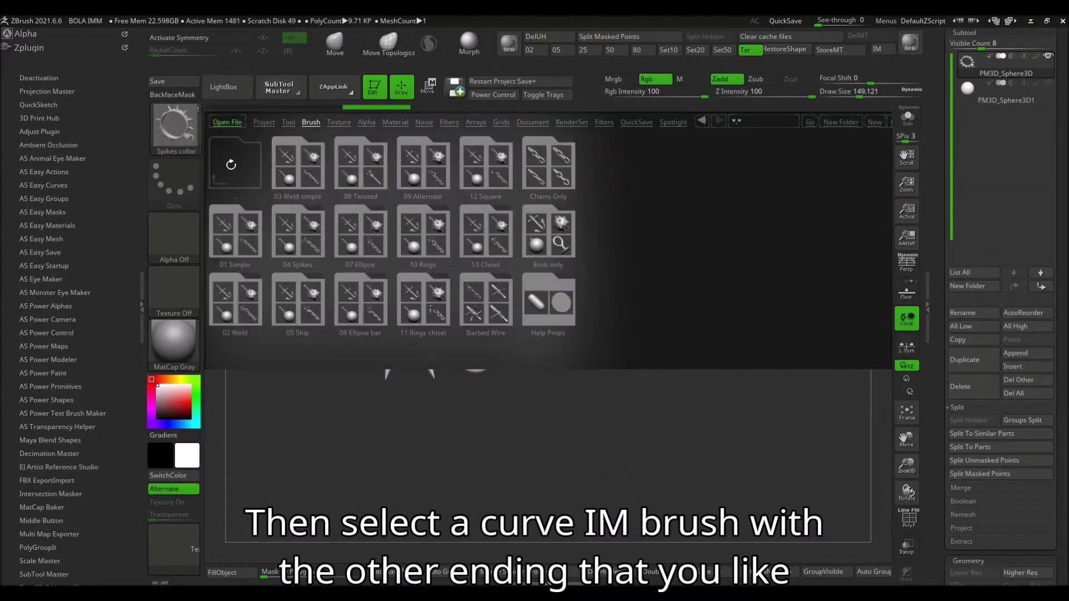
left_click(549, 170)
left_click(225, 179)
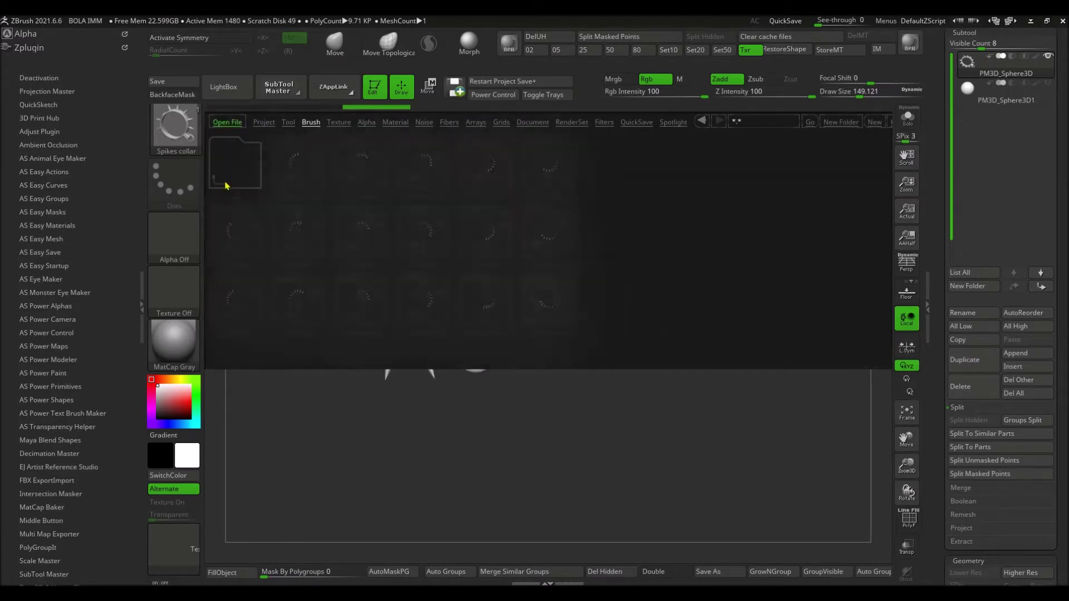
left_click(251, 237)
double_click(304, 164)
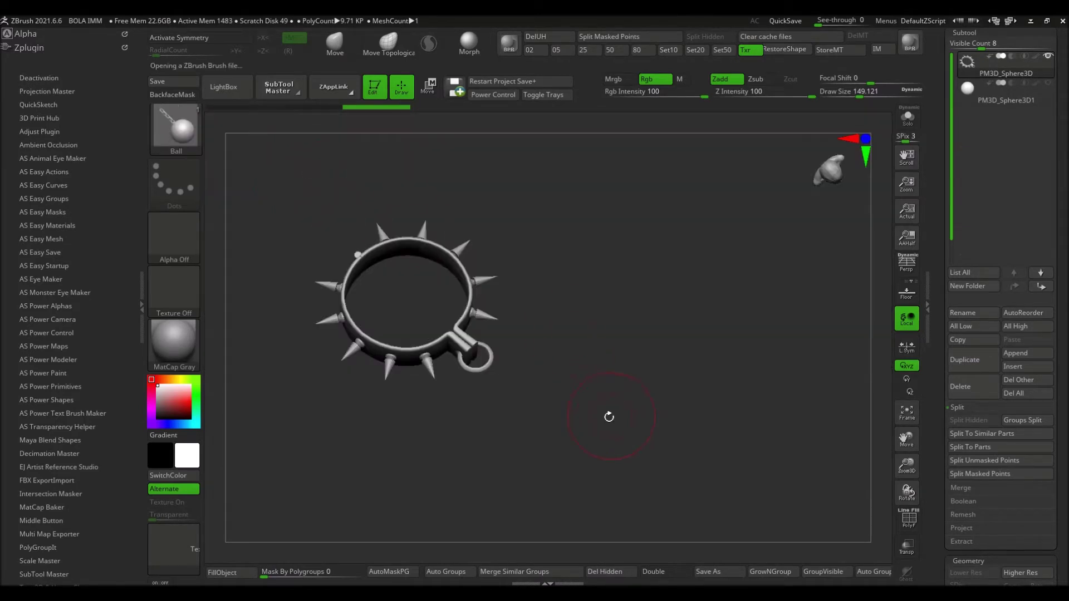
left_click_drag(508, 388, 552, 334)
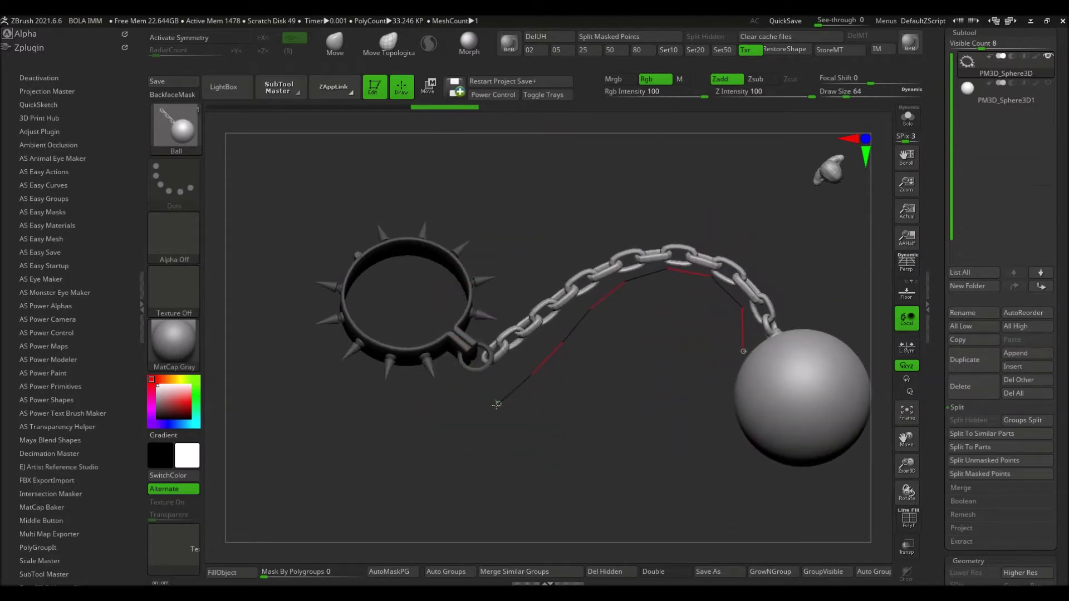
left_click_drag(526, 390, 503, 379)
left_click(610, 36)
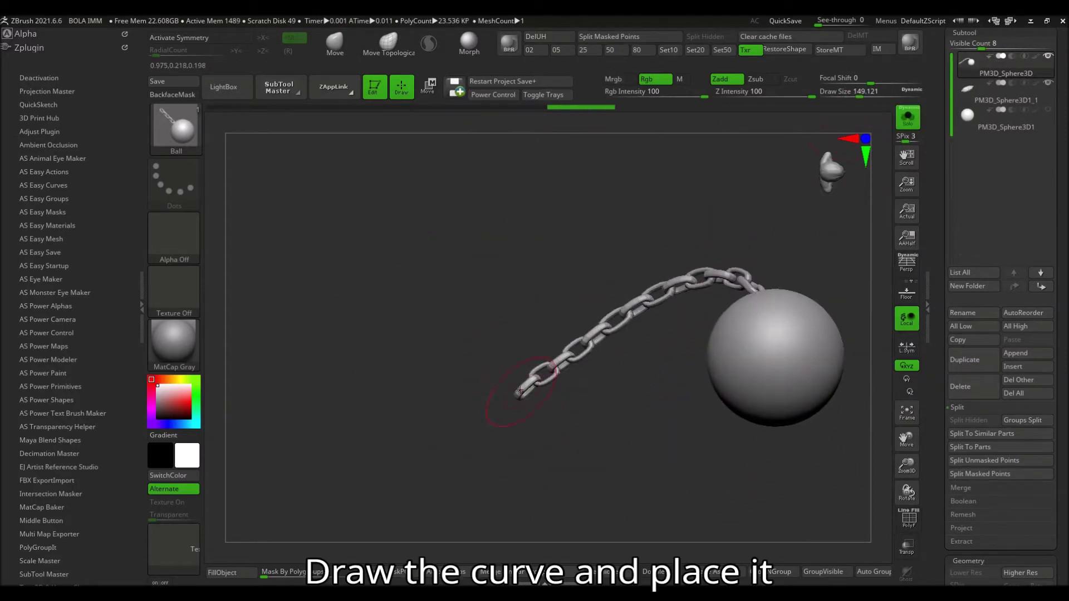
Move the ball into place, check the chain's hang, and show only the collar.
left_click(428, 87)
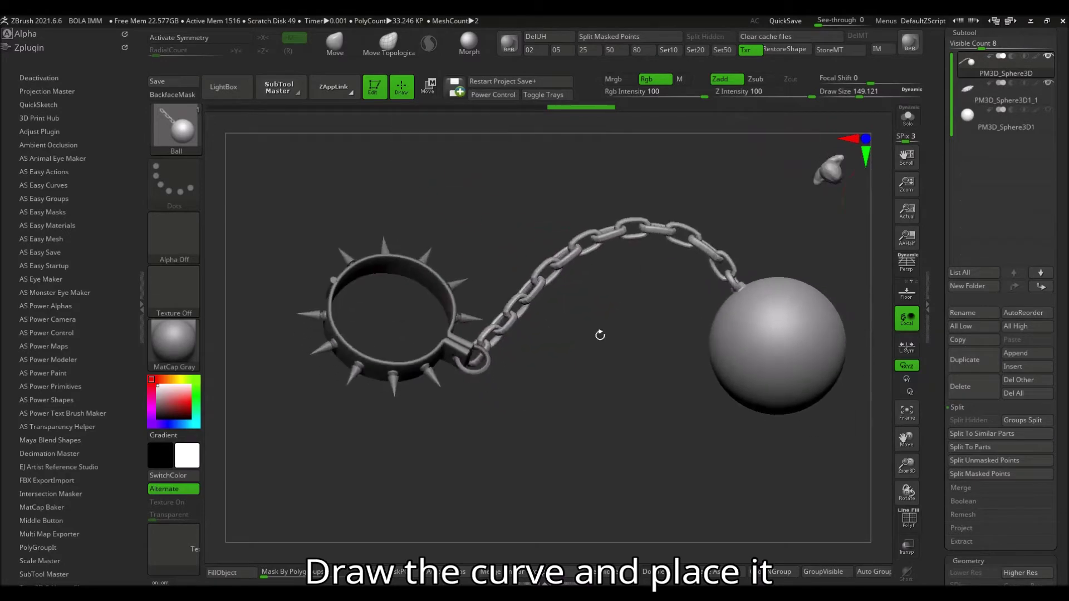
left_click_drag(832, 408, 724, 390)
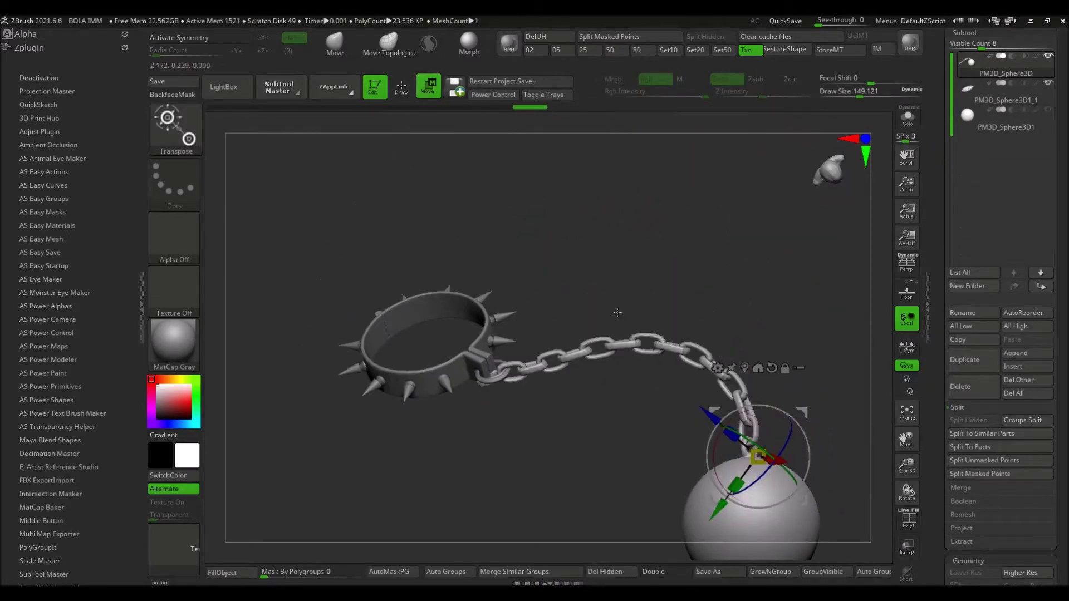
key("shift+f")
key("q")
left_click(483, 341, "ctrl+shift")
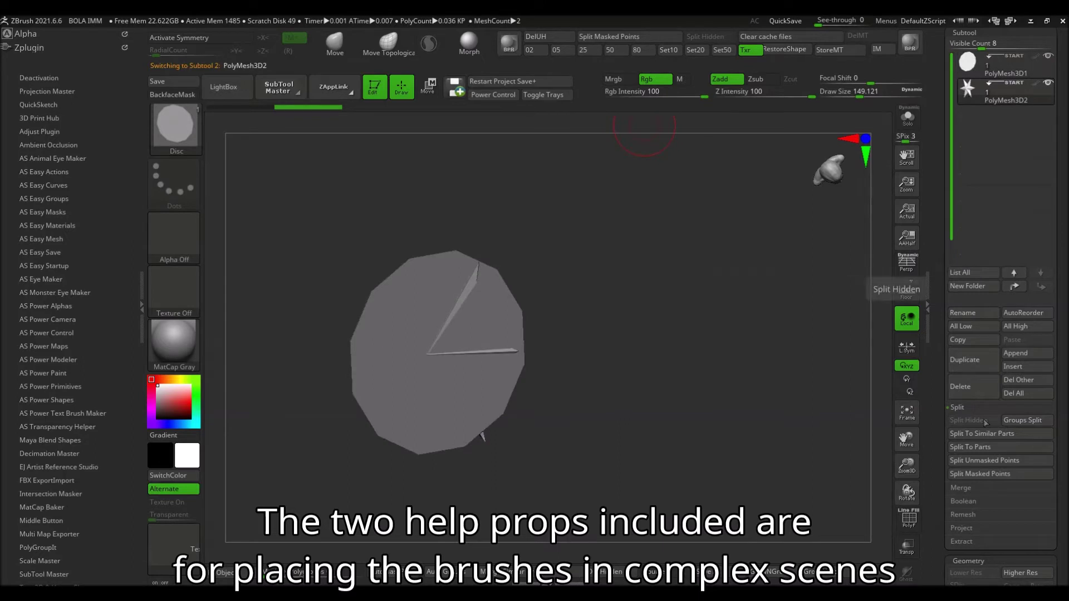
Test the Broken chain brush on the Disc help prop with its wireframe shown.
left_click(909, 523)
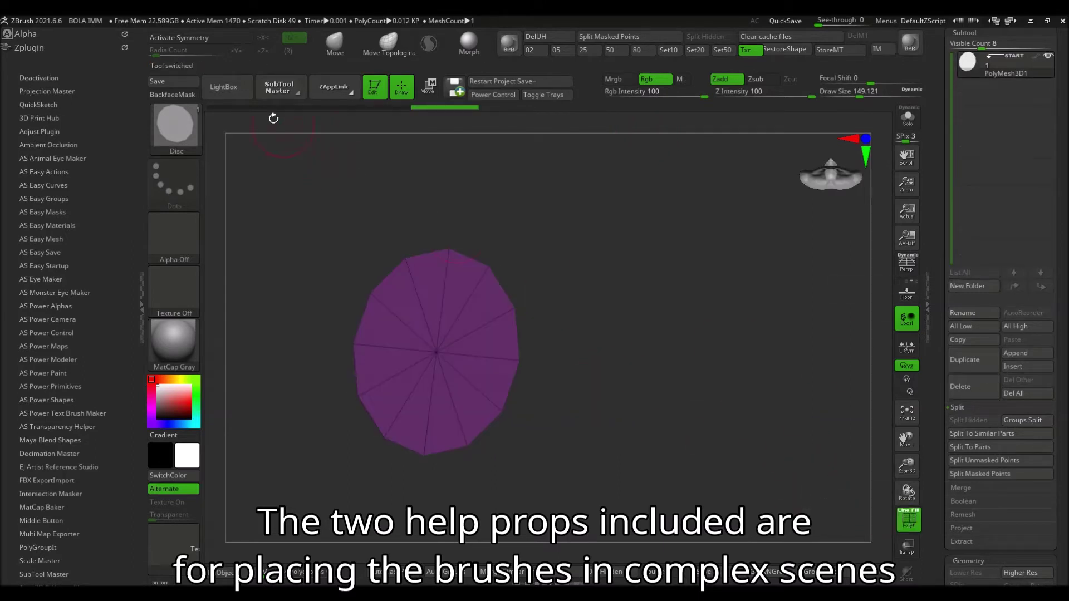
left_click(223, 87)
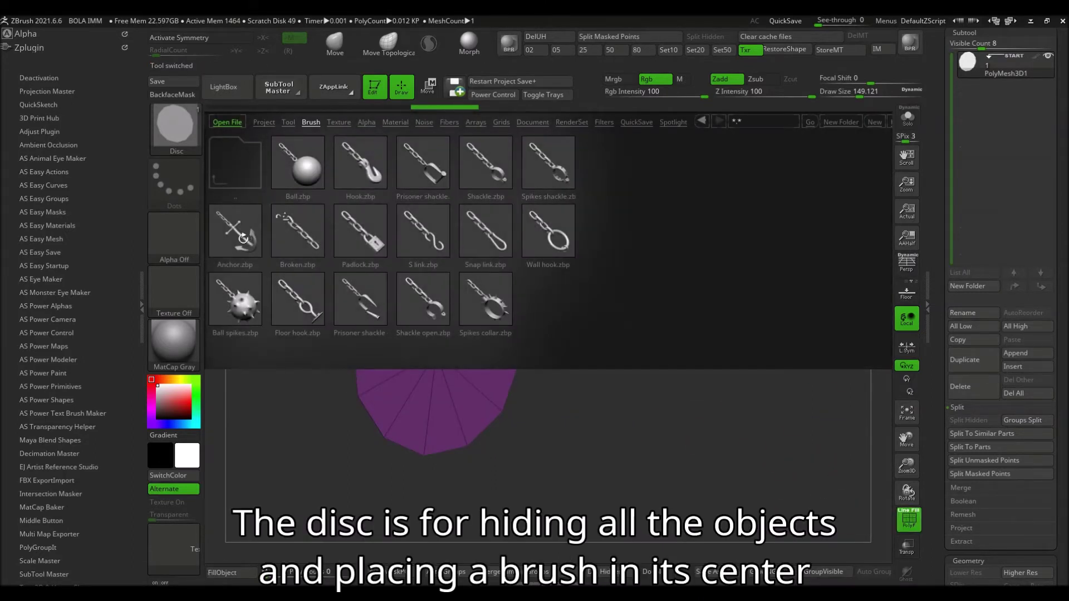
double_click(312, 245)
mouse_move(565, 394)
left_mouse_down()
mouse_move(692, 284)
mouse_move(639, 407)
mouse_move(722, 423)
mouse_move(808, 401)
mouse_move(736, 387)
left_mouse_up()
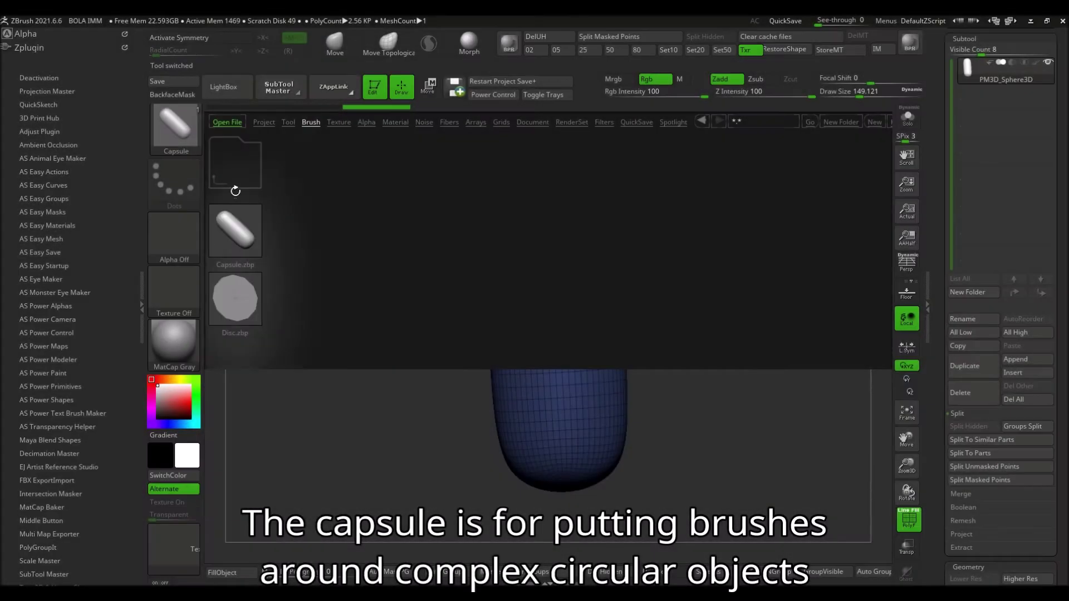
Wrap three 06 Twisted chains around the middle of the Capsule prop.
double_click(363, 227)
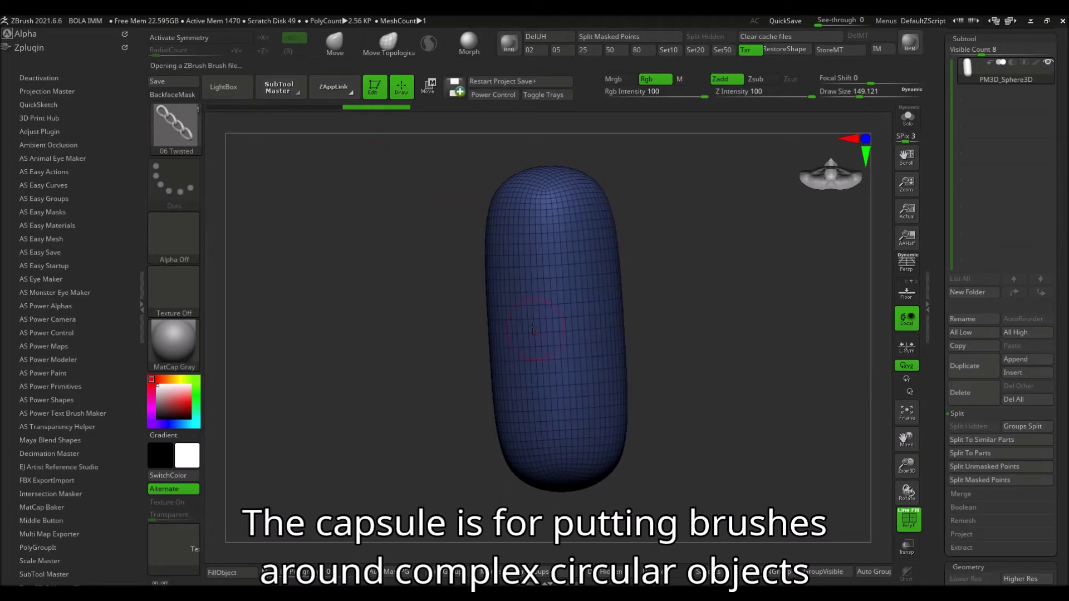
left_click_drag(802, 248, 802, 248)
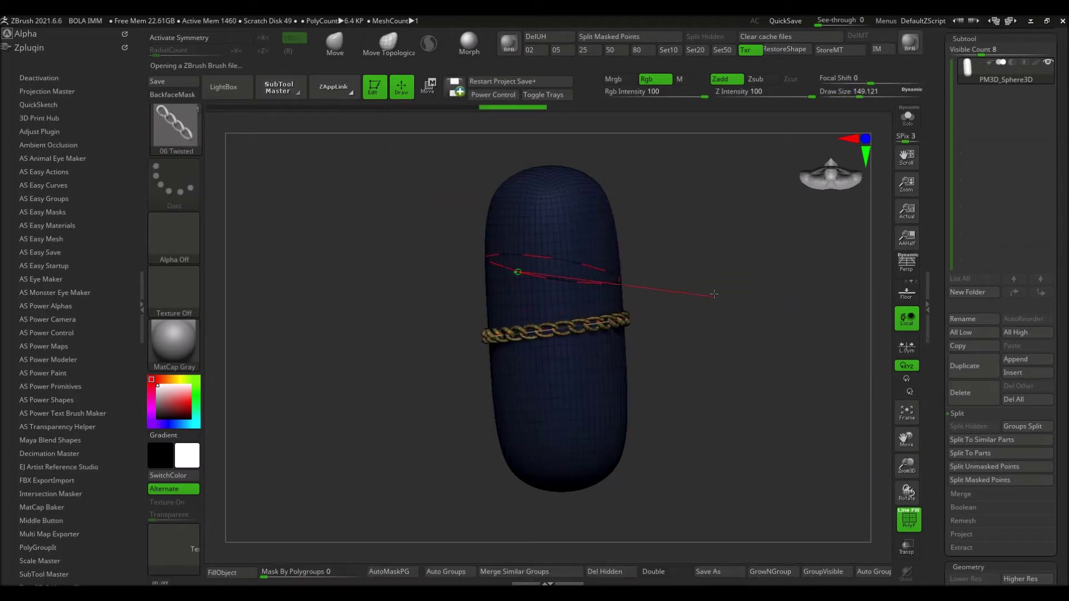
left_click_drag(710, 301, 525, 271)
left_click_drag(744, 329, 542, 272)
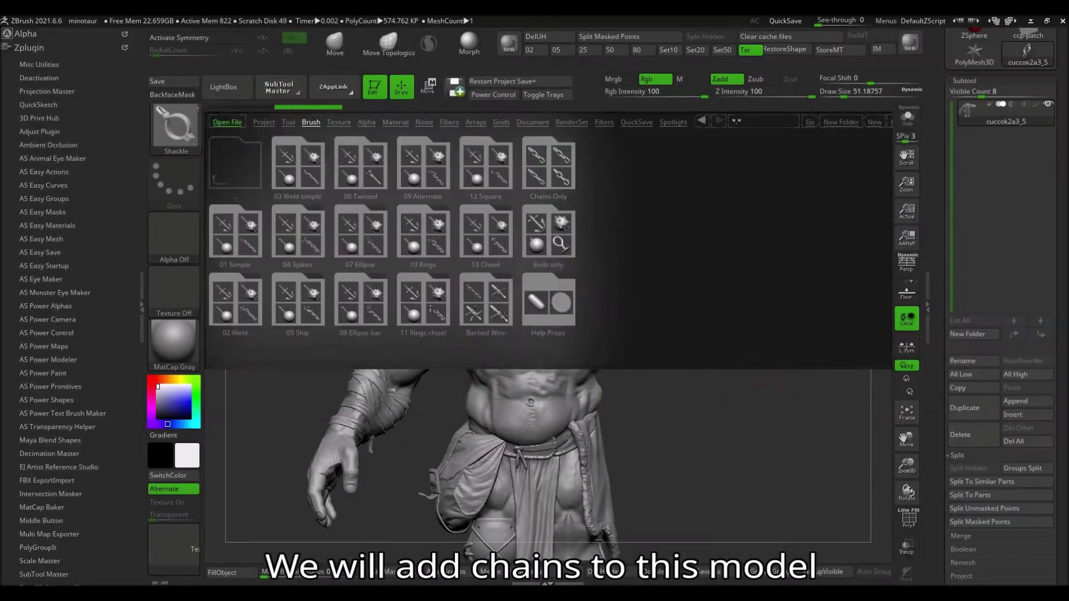
Load the Disc help prop onto the raised wrist and split it into its own part.
double_click(234, 298)
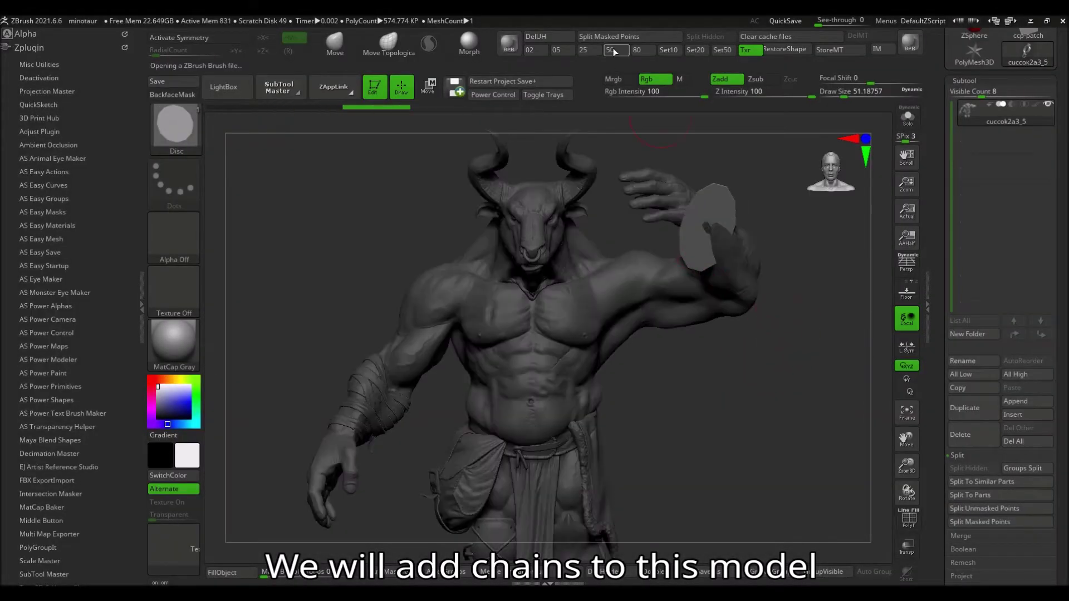
left_click(966, 508)
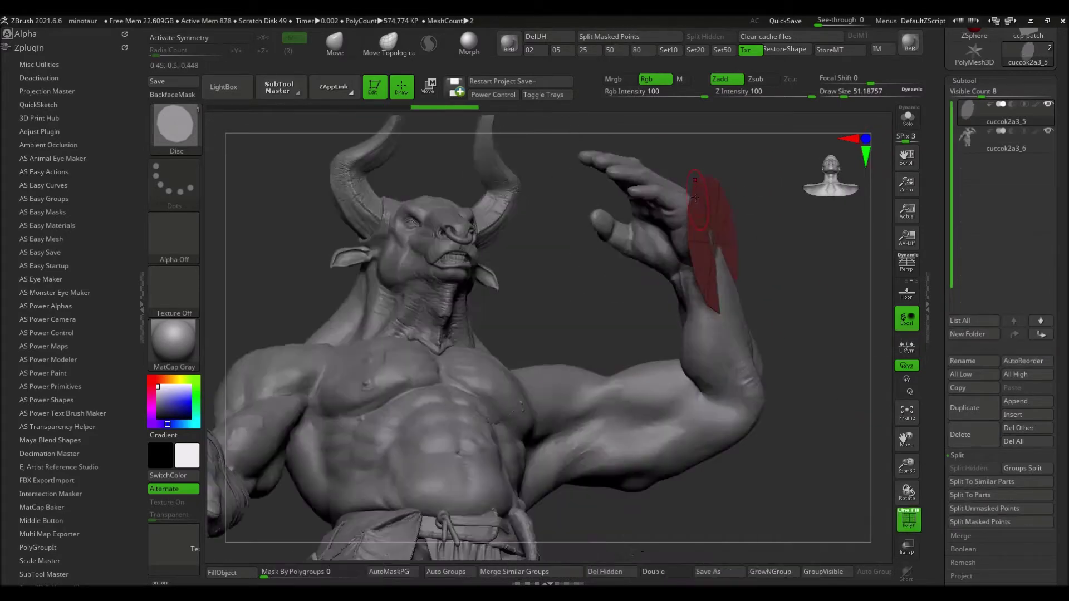
left_click_drag(754, 296, 585, 309)
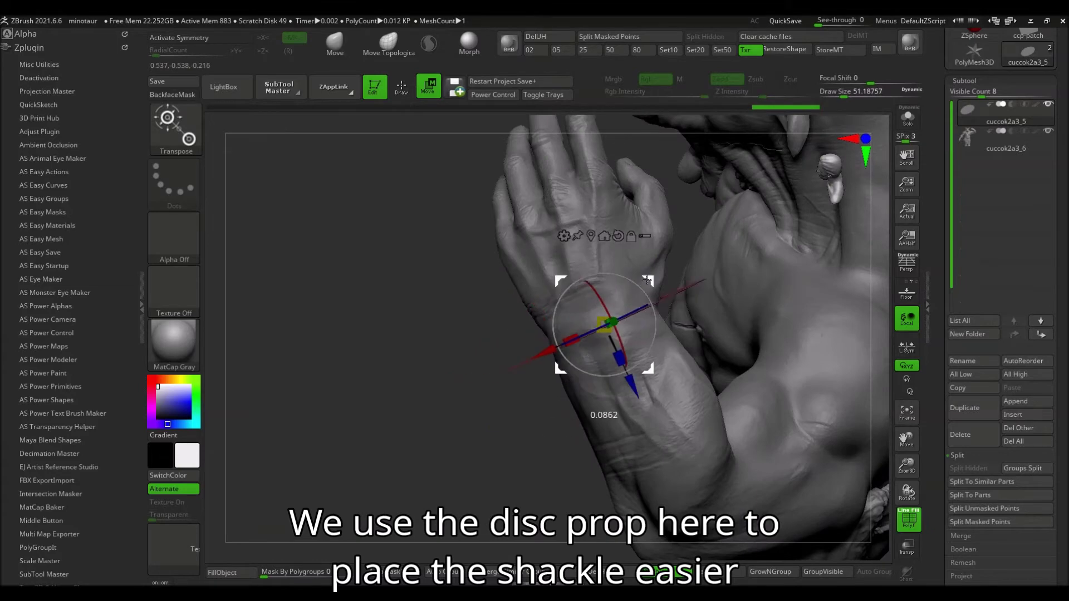
left_click_drag(651, 309, 614, 280)
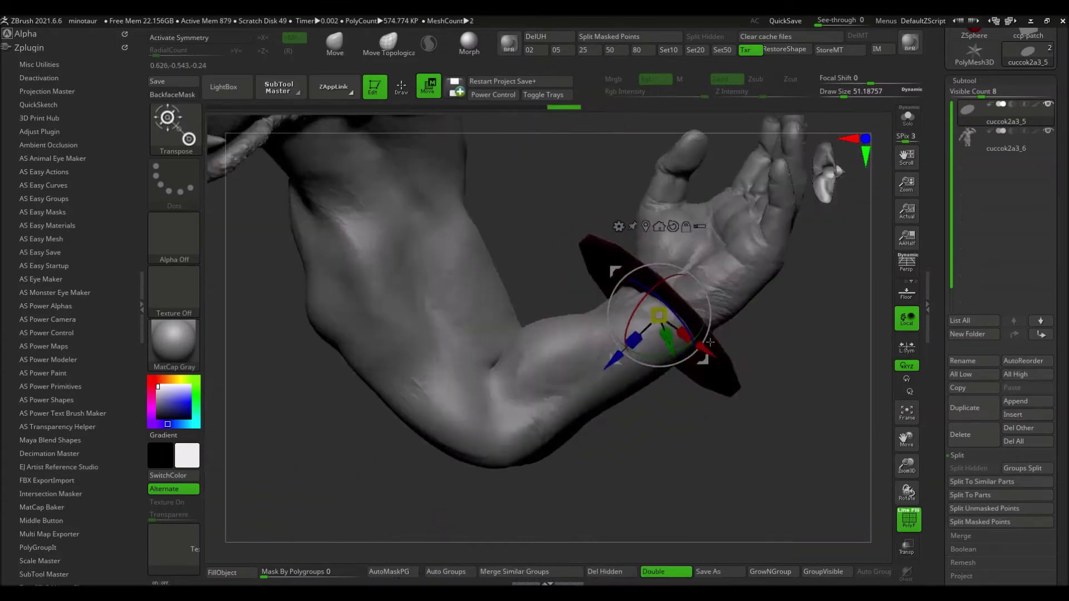
key("f")
left_click_drag(613, 280, 735, 394)
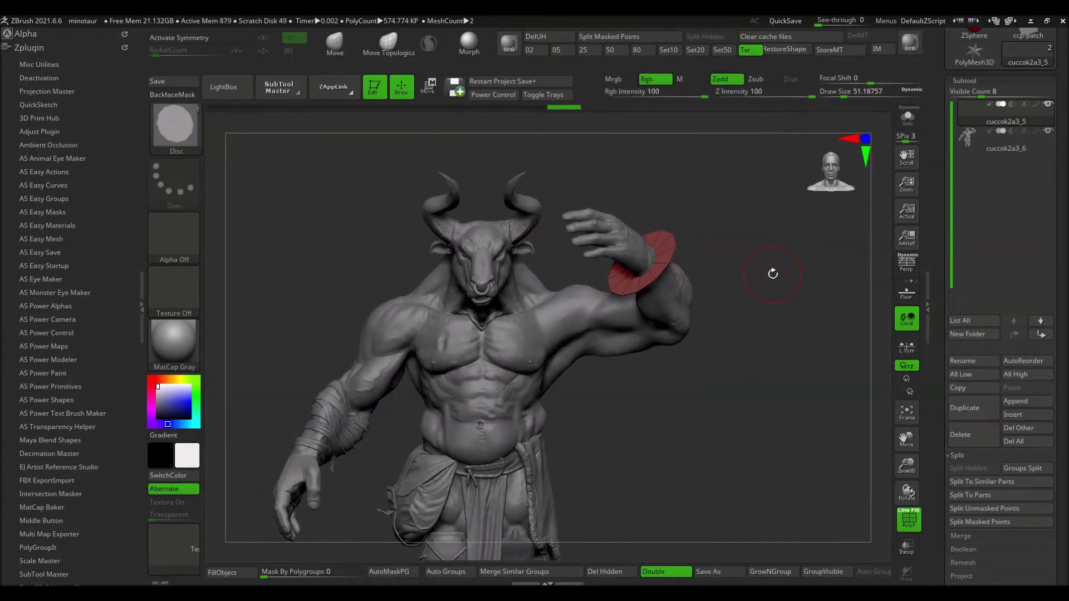
Load the Shackle brush, draw the shackle onto the wrist disc, and select it for scaling.
key("comma")
double_click(547, 301)
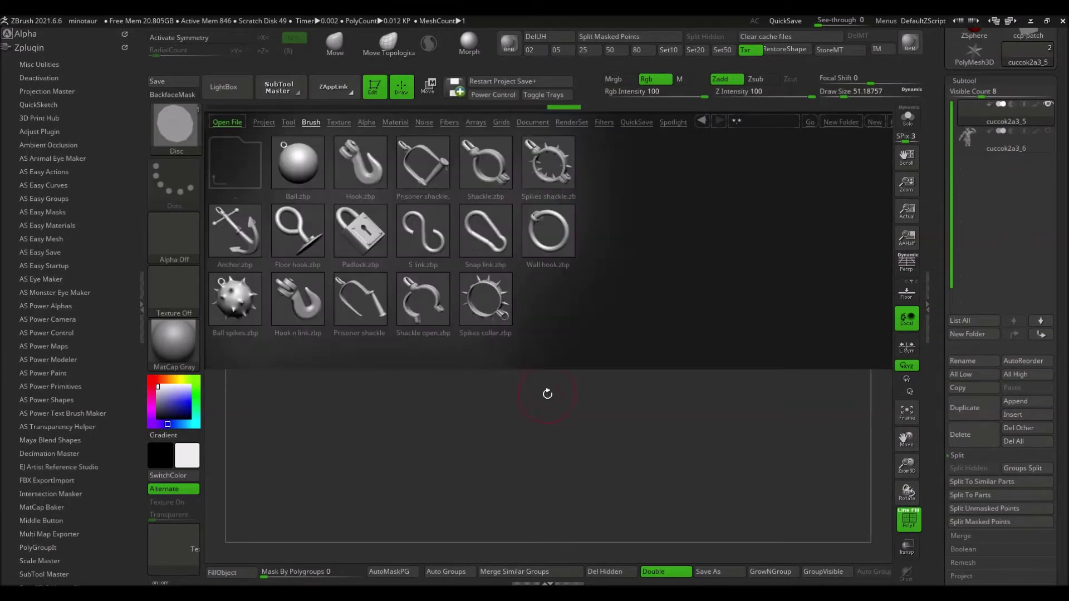
double_click(535, 184)
left_click_drag(608, 294, 628, 292, "ctrl")
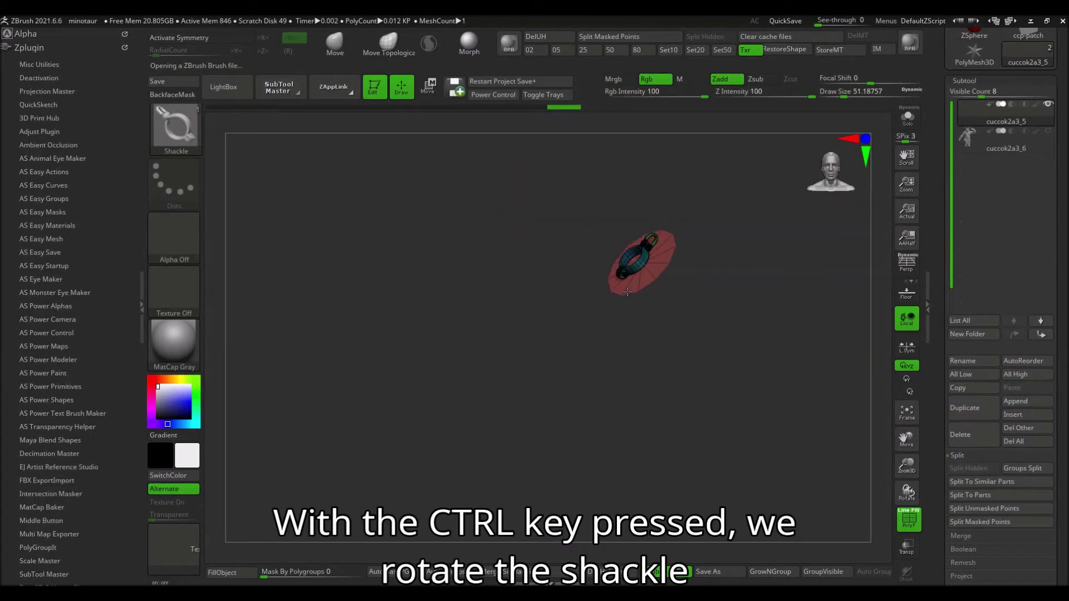
left_click_drag(820, 299, 820, 299, "ctrl")
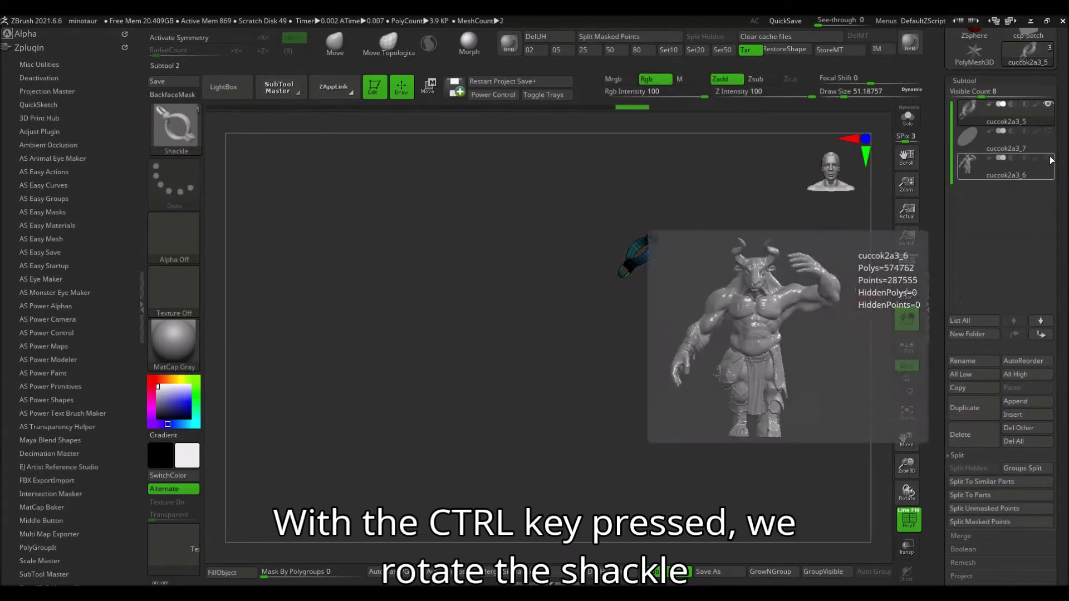
mouse_move(687, 224)
left_mouse_down()
mouse_move(698, 280)
mouse_move(724, 234)
left_mouse_up()
key("f")
left_click(680, 231, "alt")
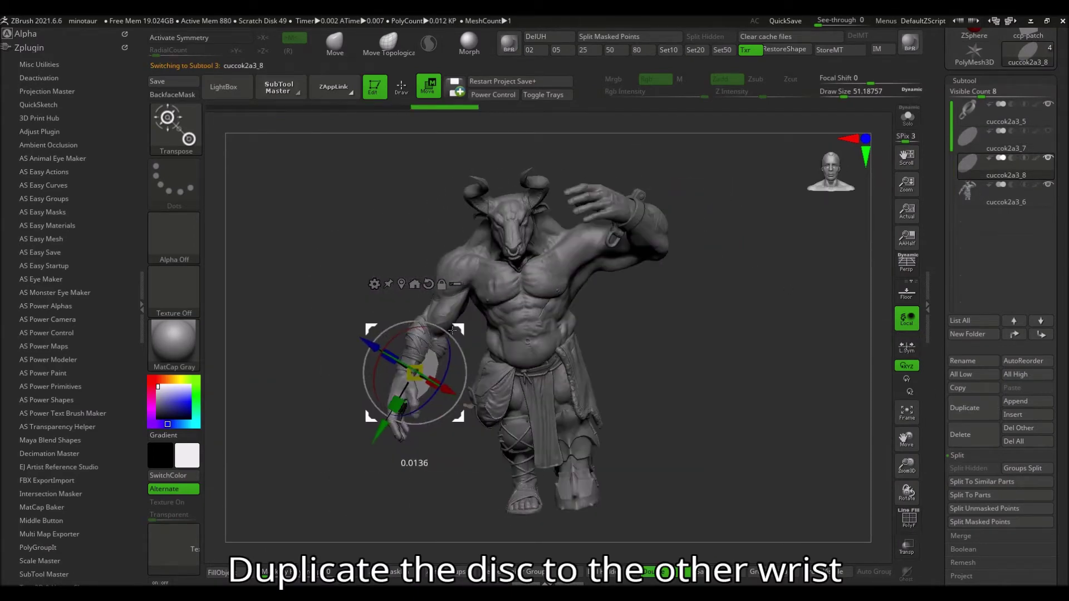
Fit the copied disc around the lower wrist and split the new shackle into its own part.
mouse_move(381, 392)
left_mouse_down()
mouse_move(554, 368)
mouse_move(518, 423)
left_mouse_up()
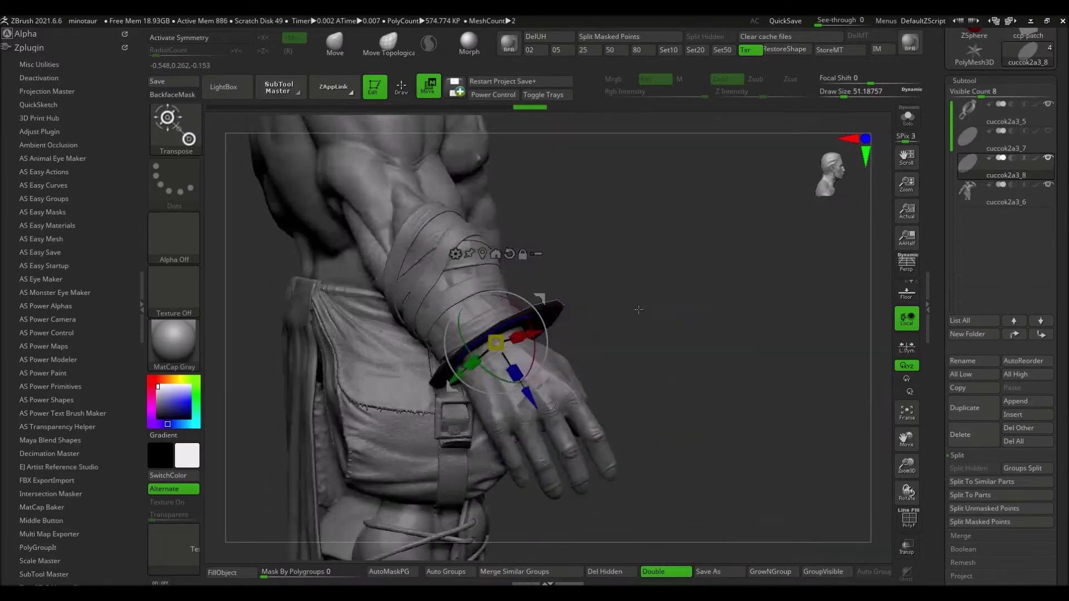
left_click_drag(611, 319, 735, 387)
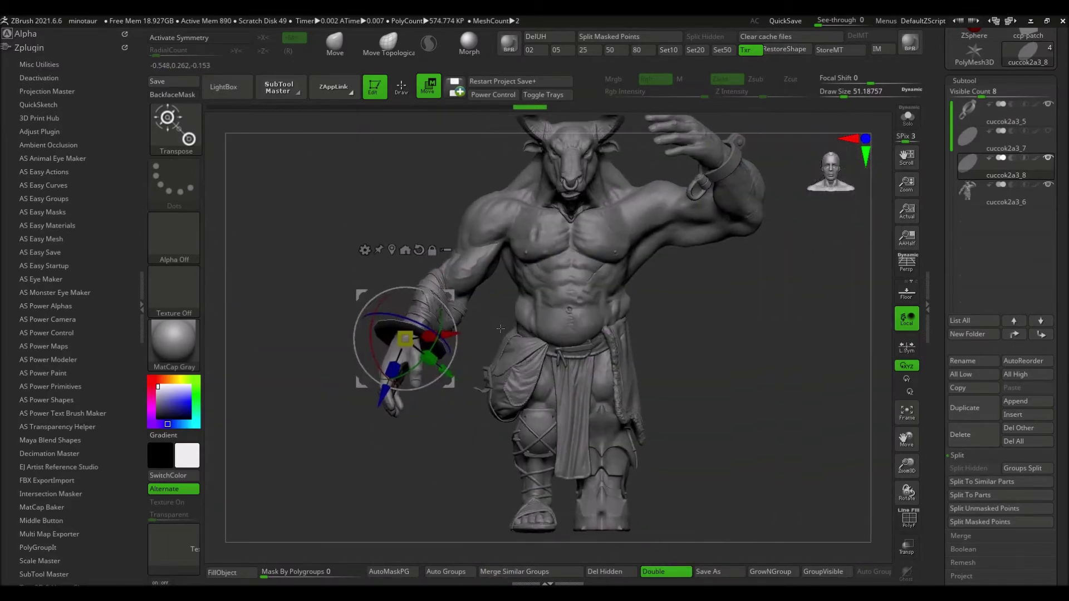
left_click(562, 347, "ctrl+shift")
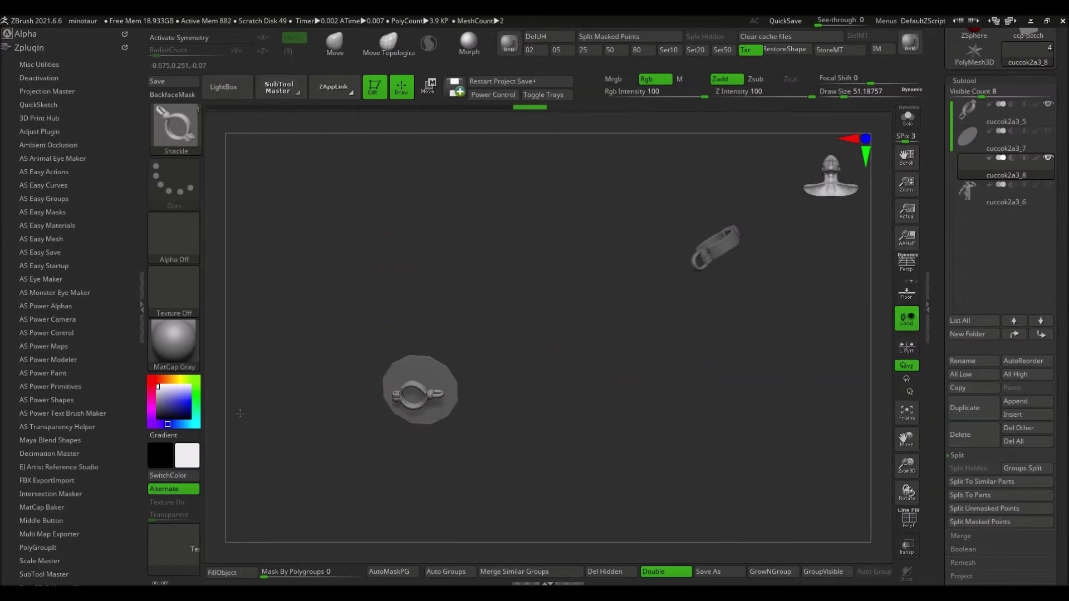
left_click(611, 36)
key("w")
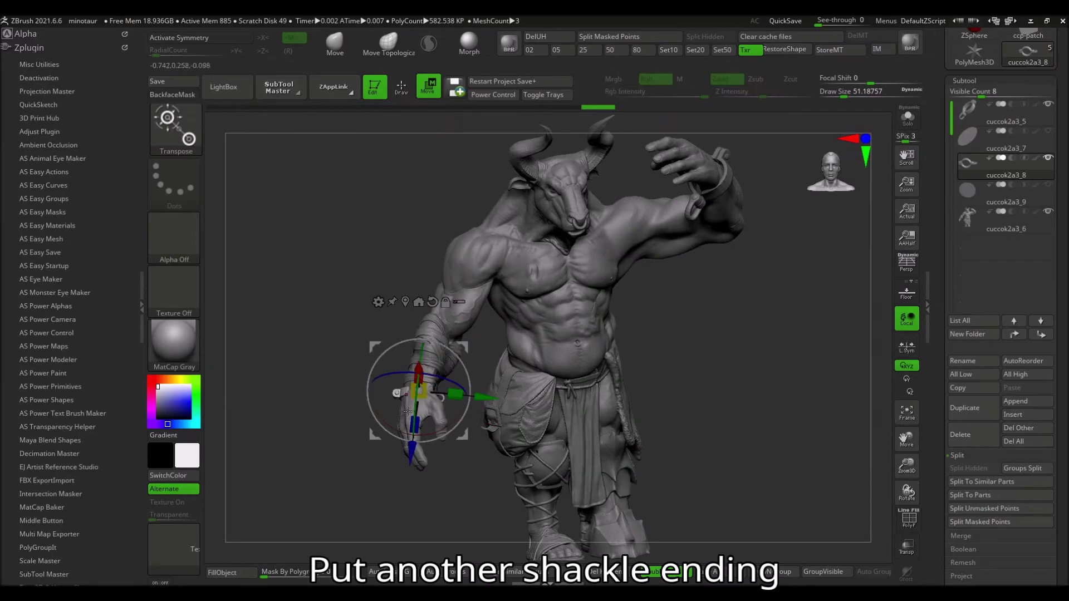
mouse_move(484, 417)
right_mouse_down()
mouse_move(334, 429)
mouse_move(378, 424)
mouse_move(401, 389)
mouse_move(439, 396)
mouse_move(334, 401)
mouse_move(676, 388)
right_mouse_up()
key("q")
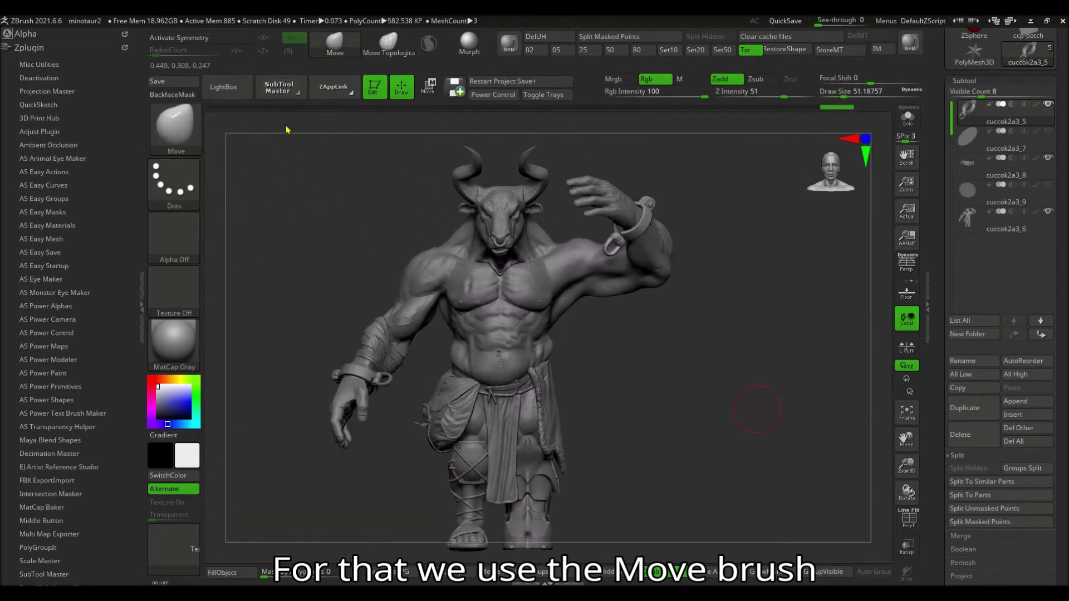
Load the Broken chain brush and nudge the wrist shackle slightly upward.
left_click(176, 126)
left_click(299, 231)
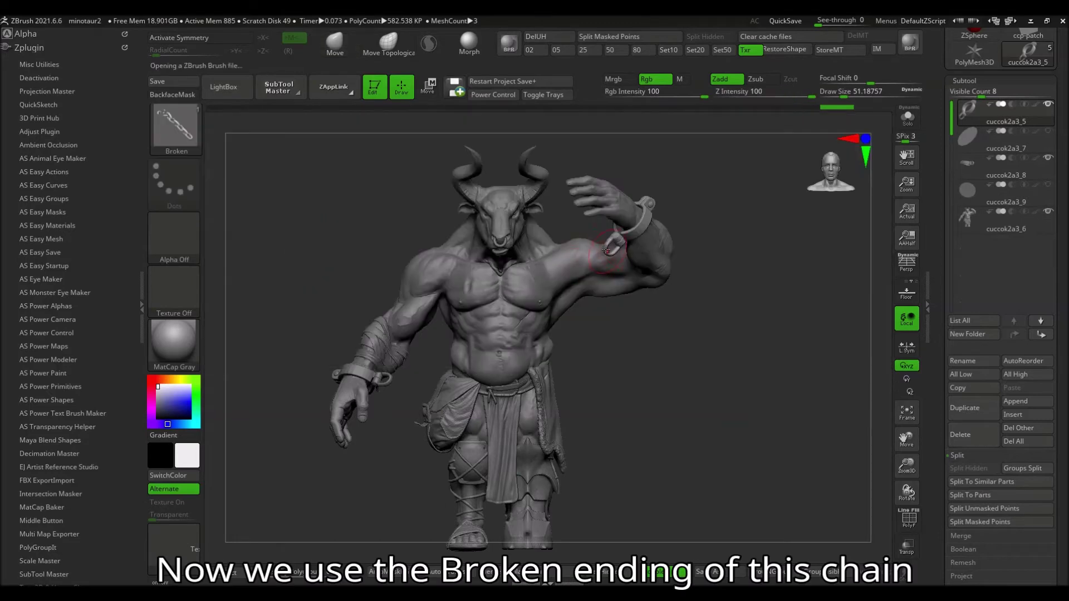
left_click(907, 116)
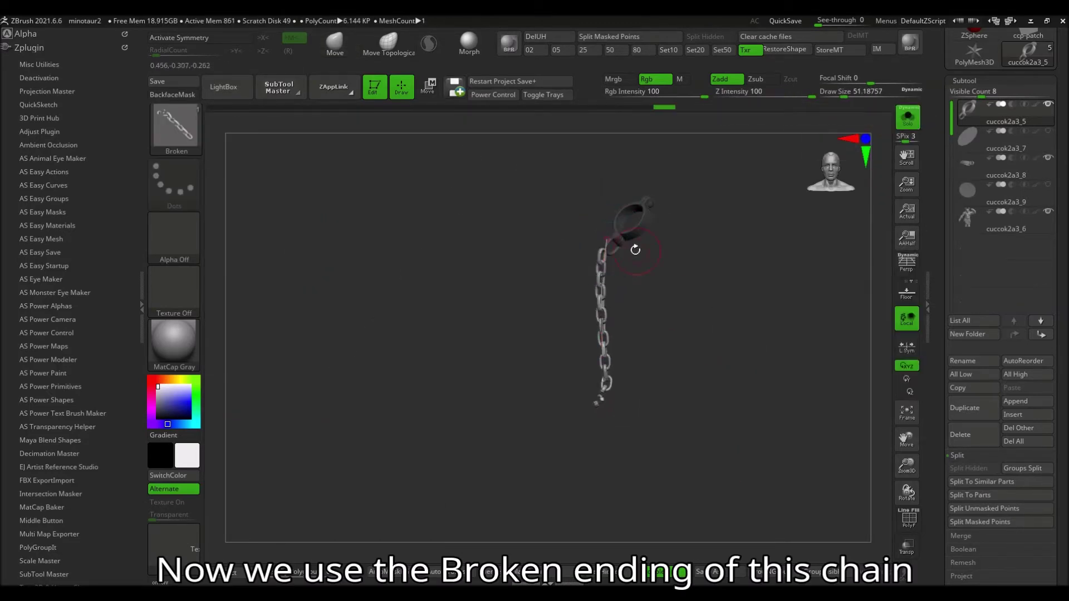
left_click(908, 116)
key("w")
mouse_move(573, 164)
left_mouse_down()
mouse_move(566, 147)
mouse_move(681, 376)
left_mouse_up()
key("q")
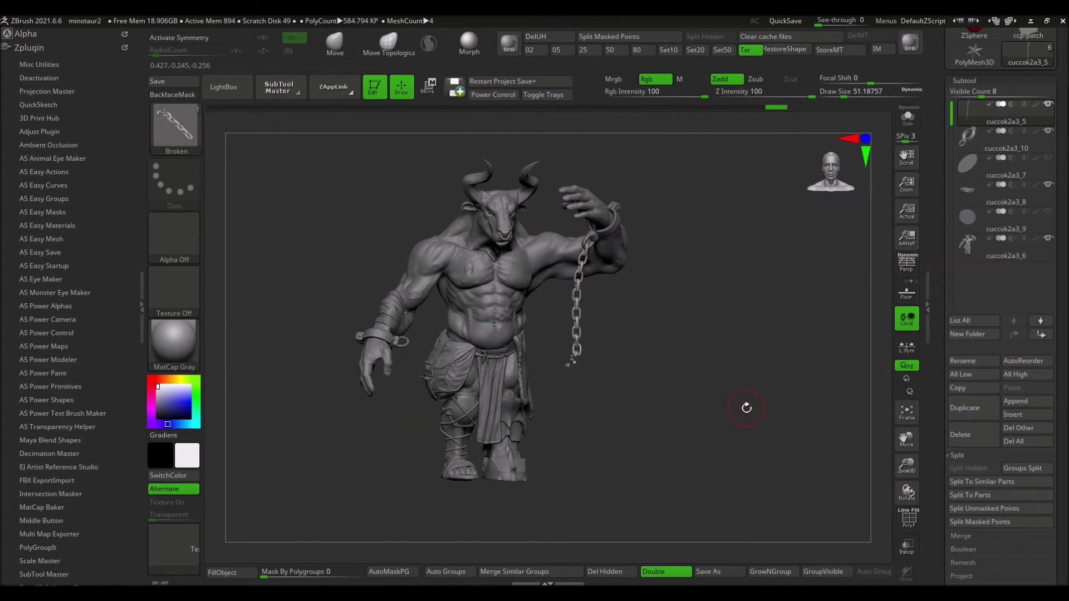
Reshape the soloed chain's hanging loop, split it off, and pivot it at the forearm bandage.
left_click(355, 341, "alt")
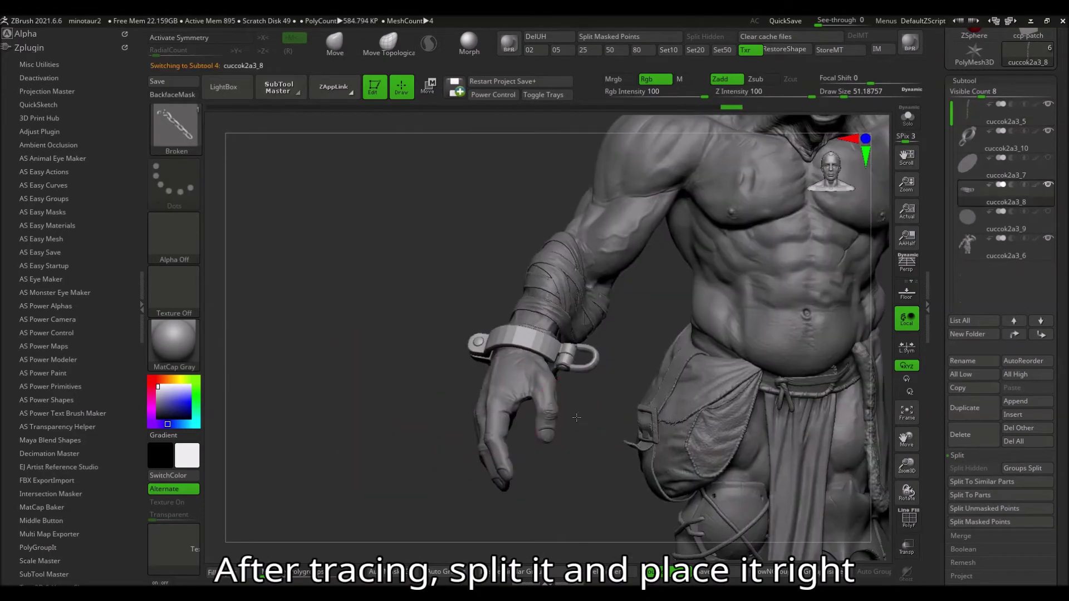
left_click(907, 118)
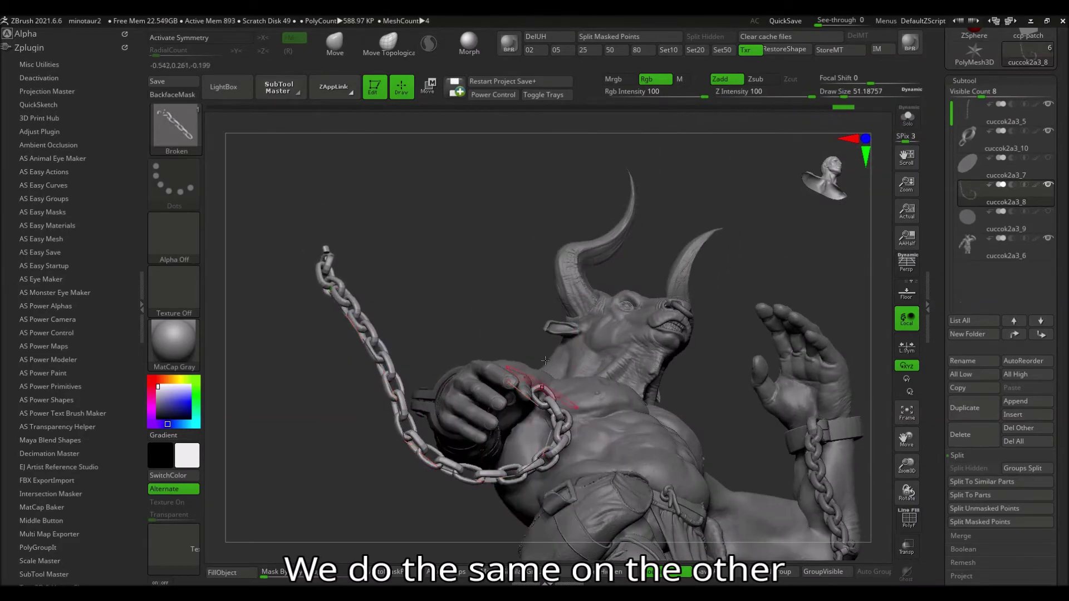
left_click_drag(404, 170, 479, 167)
left_click_drag(418, 250, 455, 407)
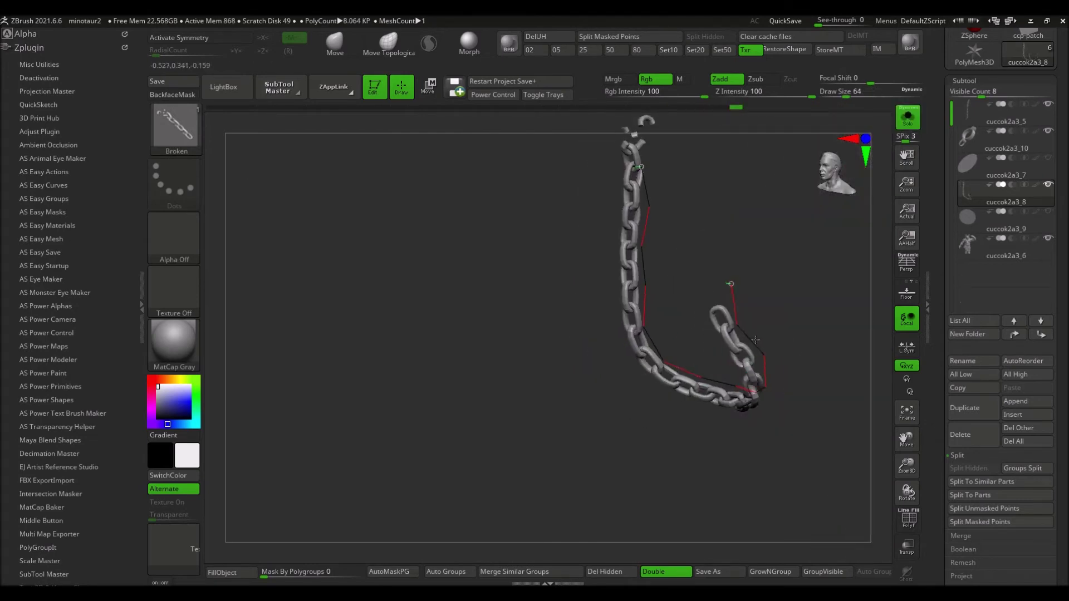
left_click(607, 35)
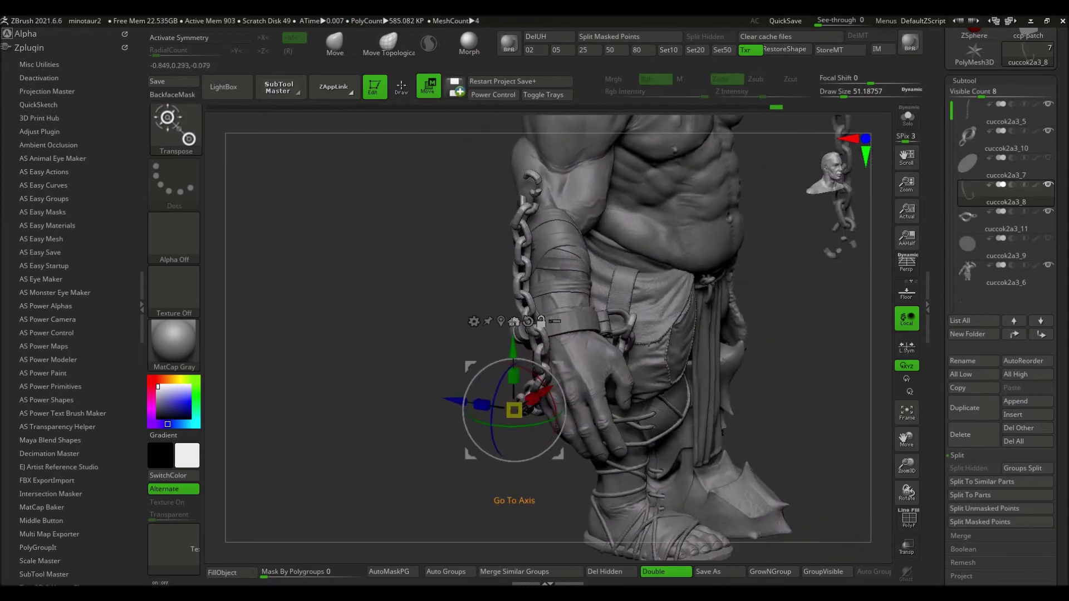
left_click_drag(514, 411, 556, 287, "alt")
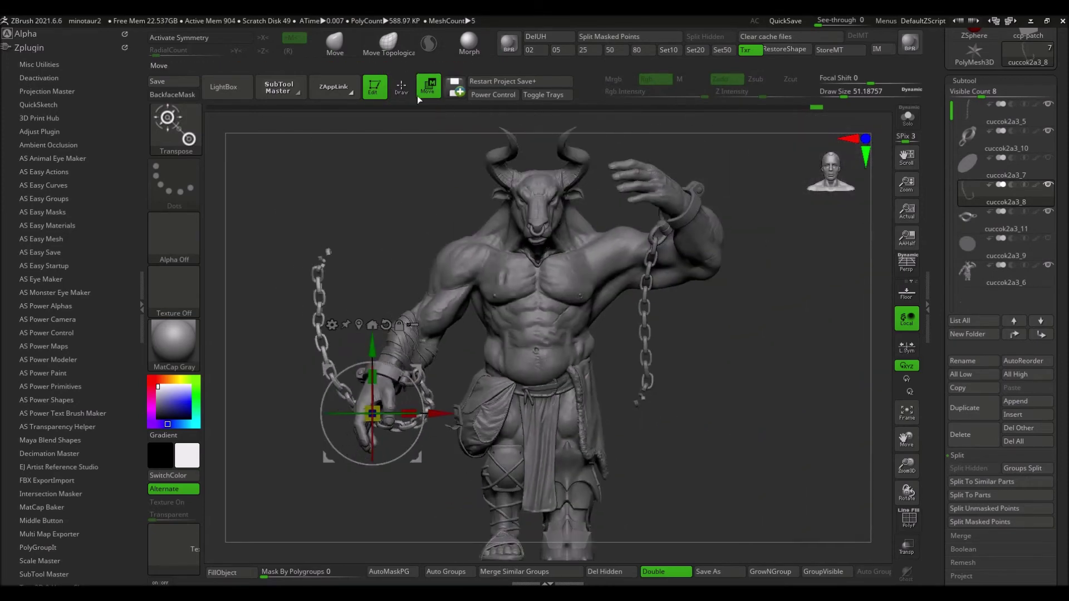
mouse_move(758, 432)
left_mouse_down()
mouse_move(769, 427)
mouse_move(646, 461)
left_mouse_up()
left_click(1006, 276)
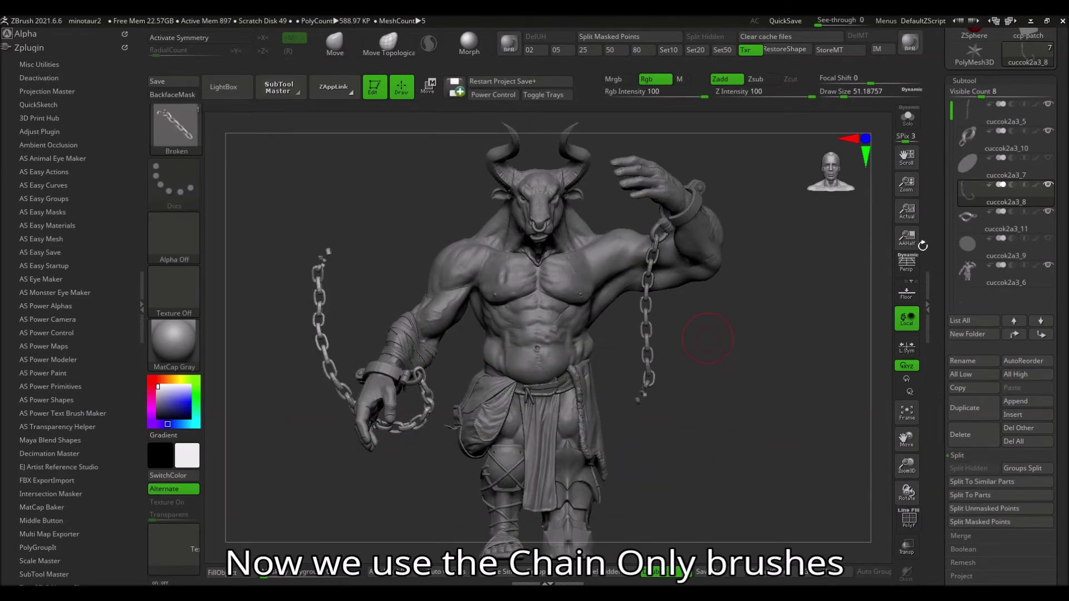
Load the Chain Only brush set and draw a chain curve diagonally across the chest and back.
left_click(908, 117)
left_click(224, 87)
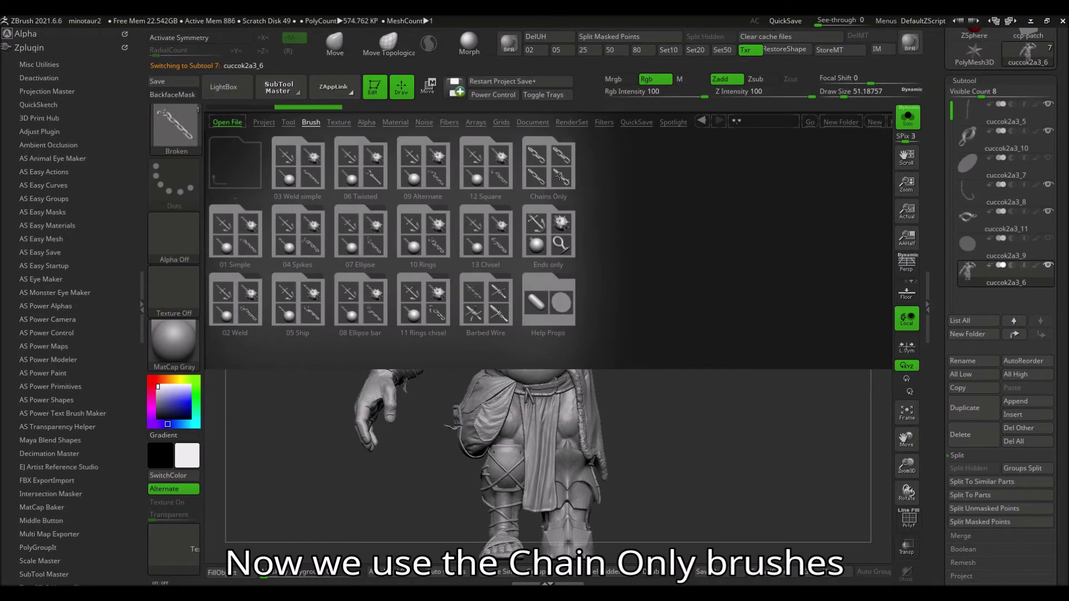
double_click(560, 177)
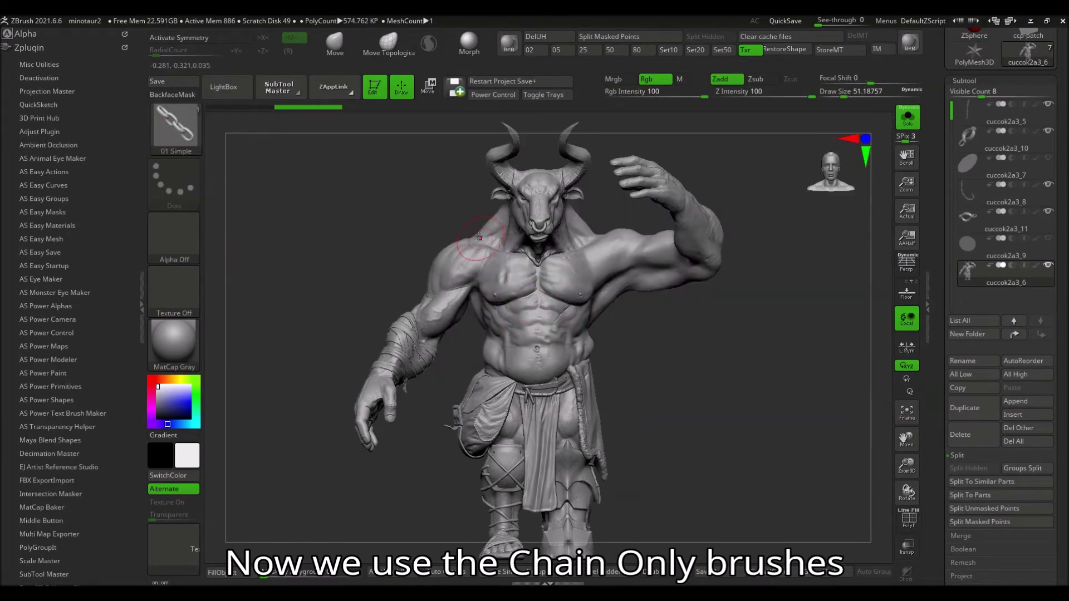
left_click_drag(479, 237, 584, 338)
mouse_move(675, 410)
left_mouse_down()
mouse_move(576, 373)
mouse_move(556, 290)
left_mouse_up()
left_click_drag(506, 226, 425, 300)
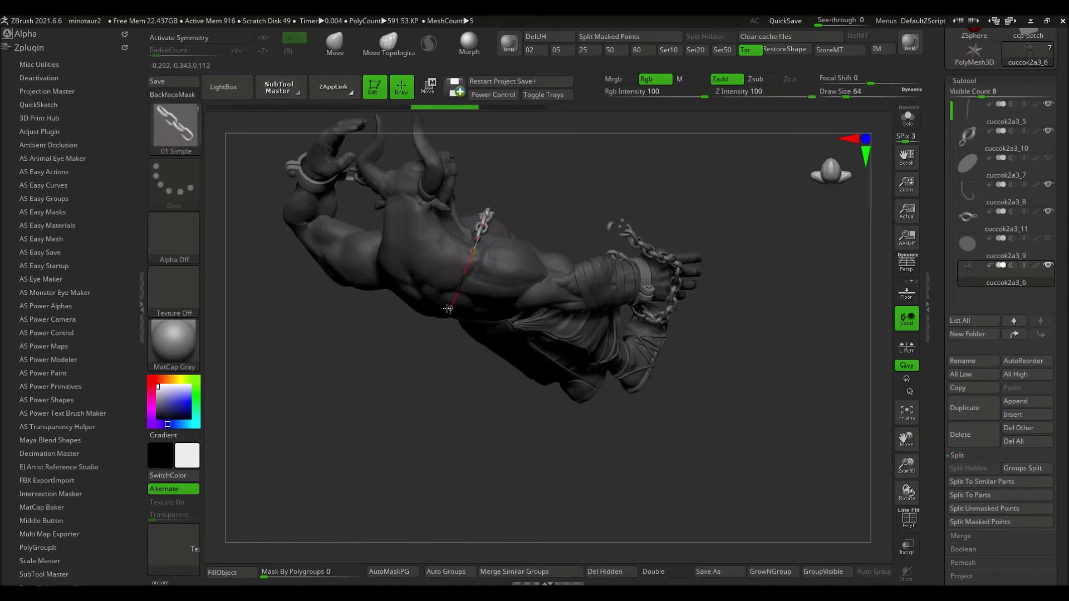
left_click_drag(696, 278, 502, 228)
left_click_drag(724, 306, 557, 307)
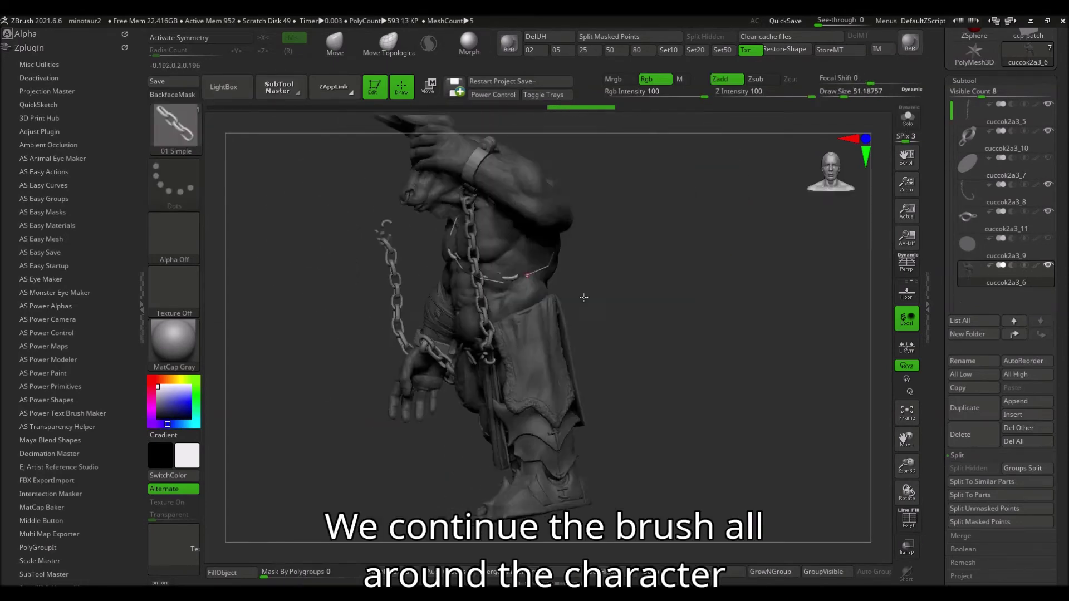
mouse_move(780, 312)
left_mouse_down()
mouse_move(557, 290)
mouse_move(501, 240)
left_mouse_up()
left_click_drag(566, 355, 752, 351)
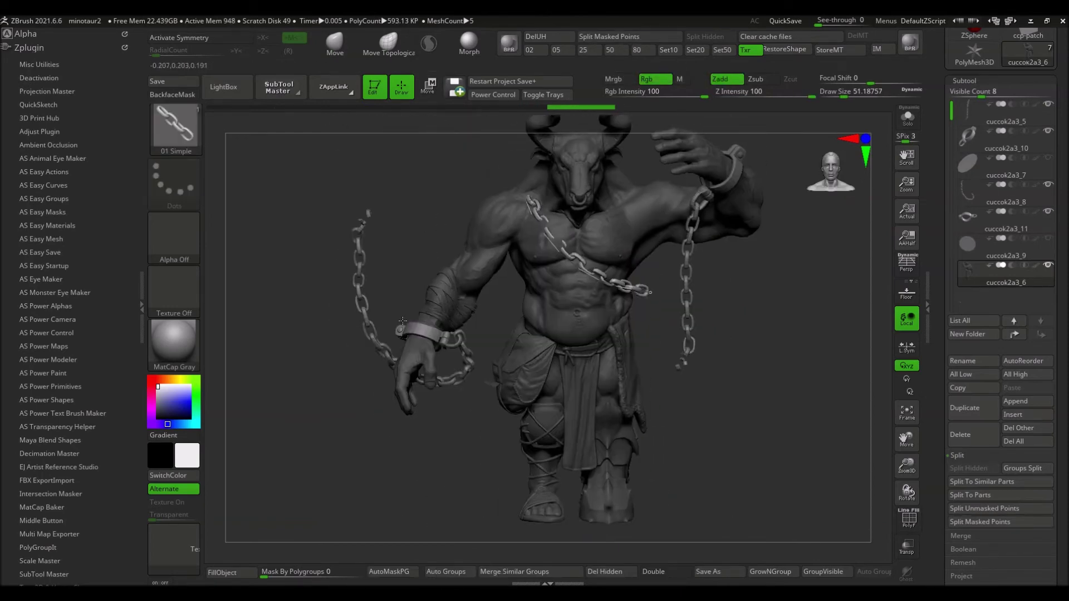
left_click_drag(544, 220, 608, 352)
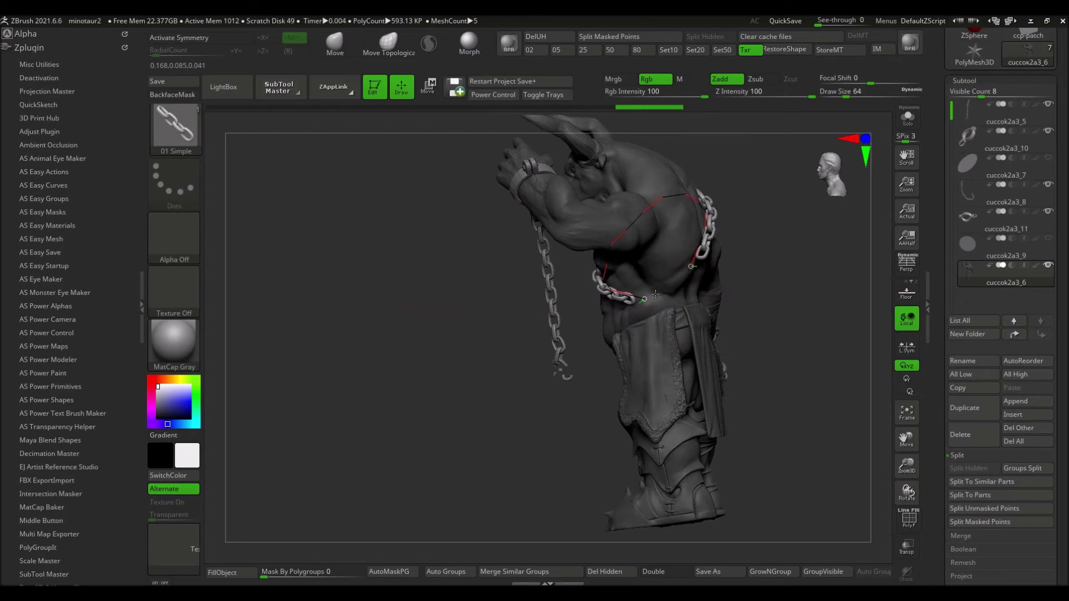
mouse_move(763, 295)
left_mouse_down()
mouse_move(699, 334)
mouse_move(662, 372)
left_mouse_up()
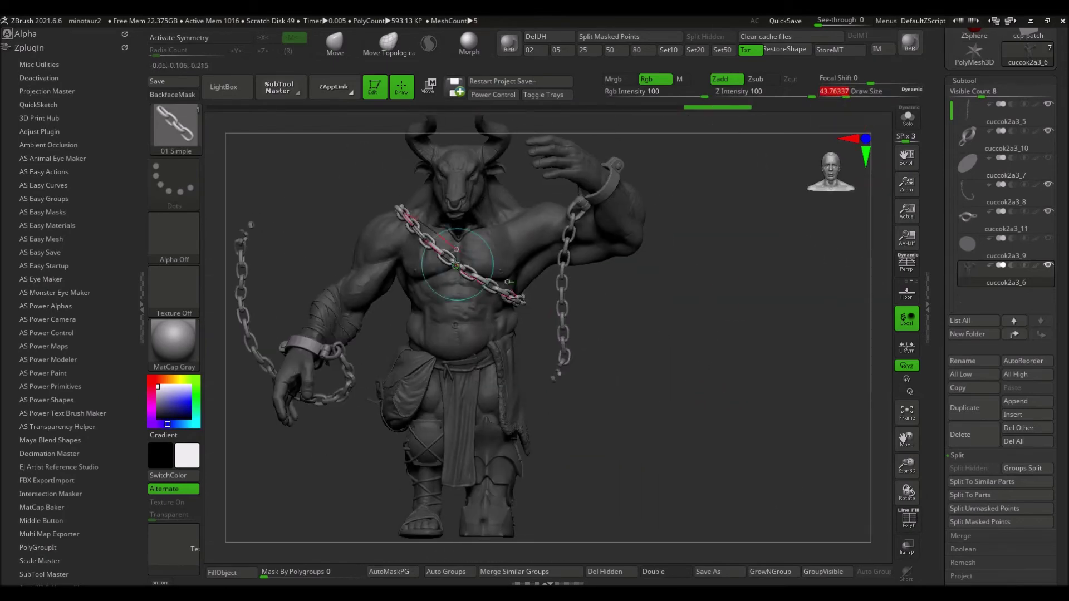
Draw a second chain section across the torso and move it up to meet the first.
left_click(907, 117)
mouse_move(407, 324)
left_mouse_down()
mouse_move(596, 272)
mouse_move(436, 341)
mouse_move(736, 305)
mouse_move(573, 280)
left_mouse_up()
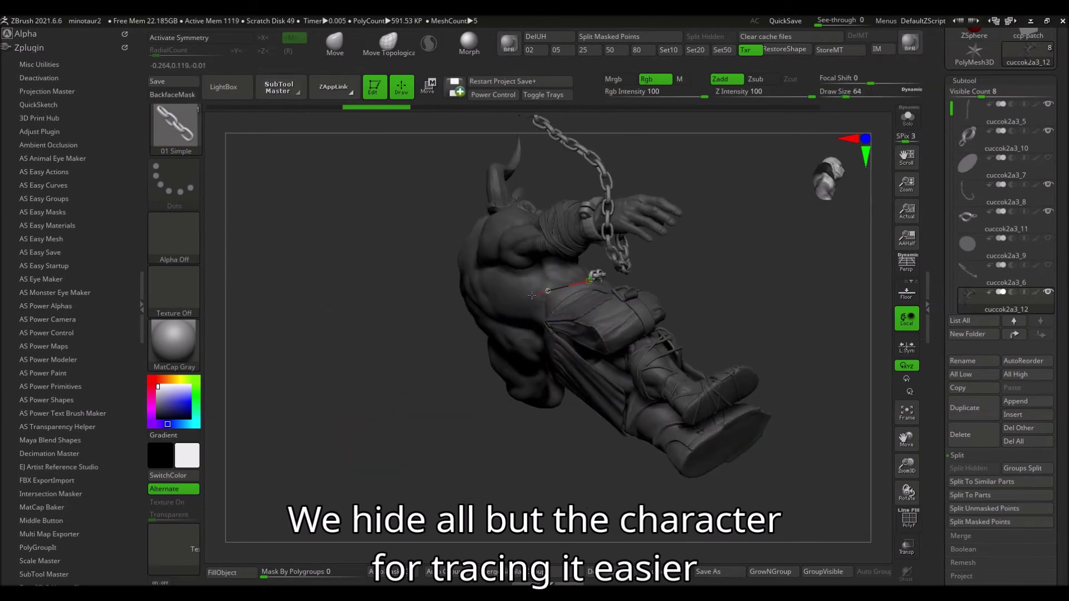
mouse_move(513, 354)
left_mouse_down()
mouse_move(593, 371)
mouse_move(644, 331)
mouse_move(629, 338)
left_mouse_up()
mouse_move(656, 138)
left_mouse_down()
mouse_move(780, 294)
mouse_move(486, 323)
mouse_move(728, 193)
mouse_move(685, 412)
left_mouse_up()
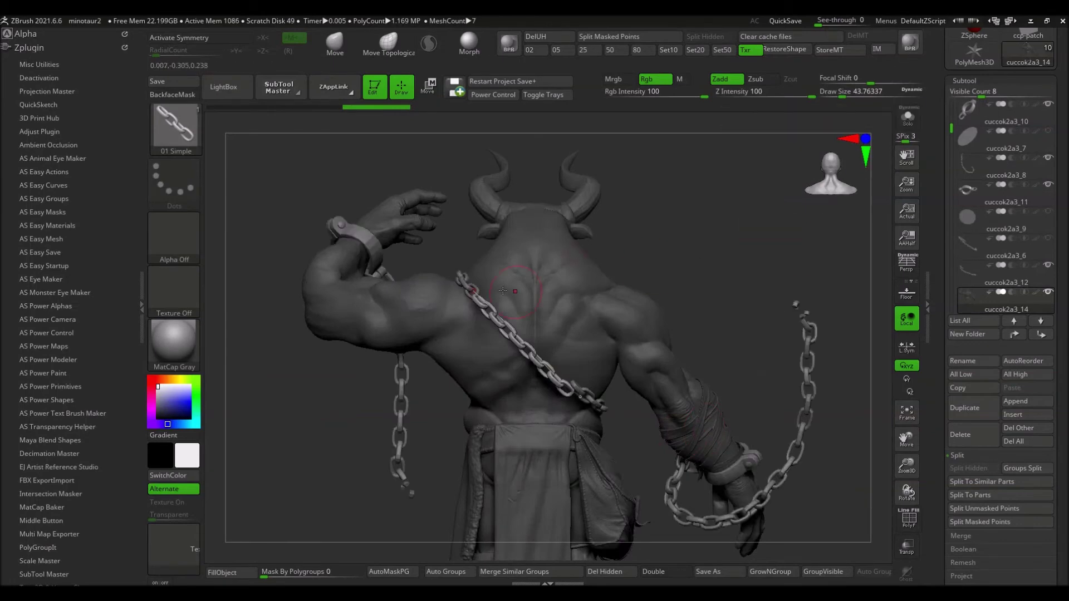
left_click(427, 86)
left_click_drag(454, 127, 741, 444)
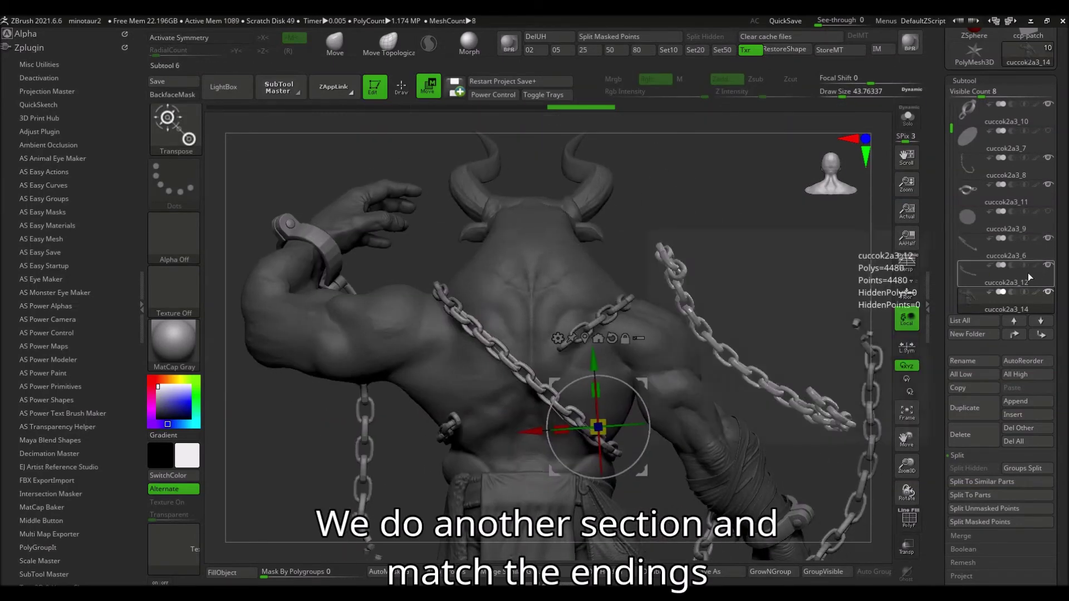
left_click(907, 117)
left_click(907, 116)
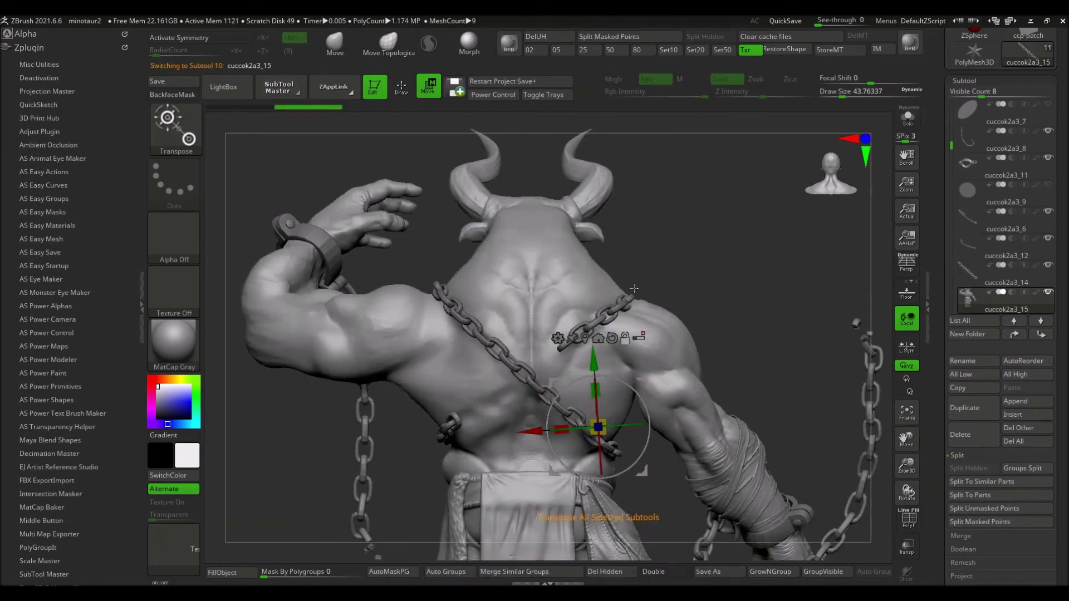
key("q")
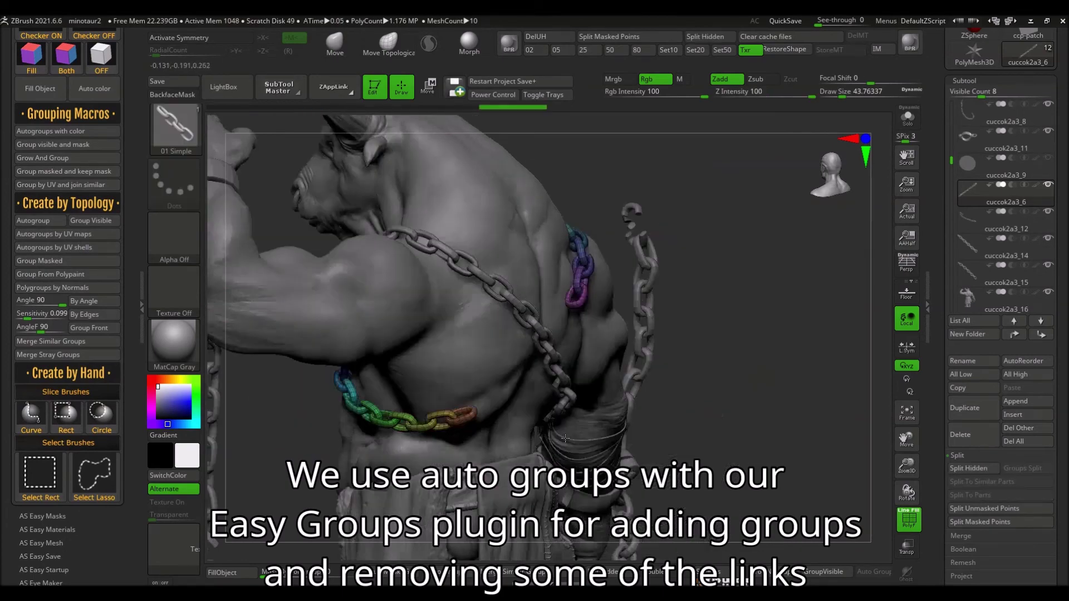
Remove the stray link and trace a crossing chain across the back to form an X.
left_click_drag(555, 423, 768, 323)
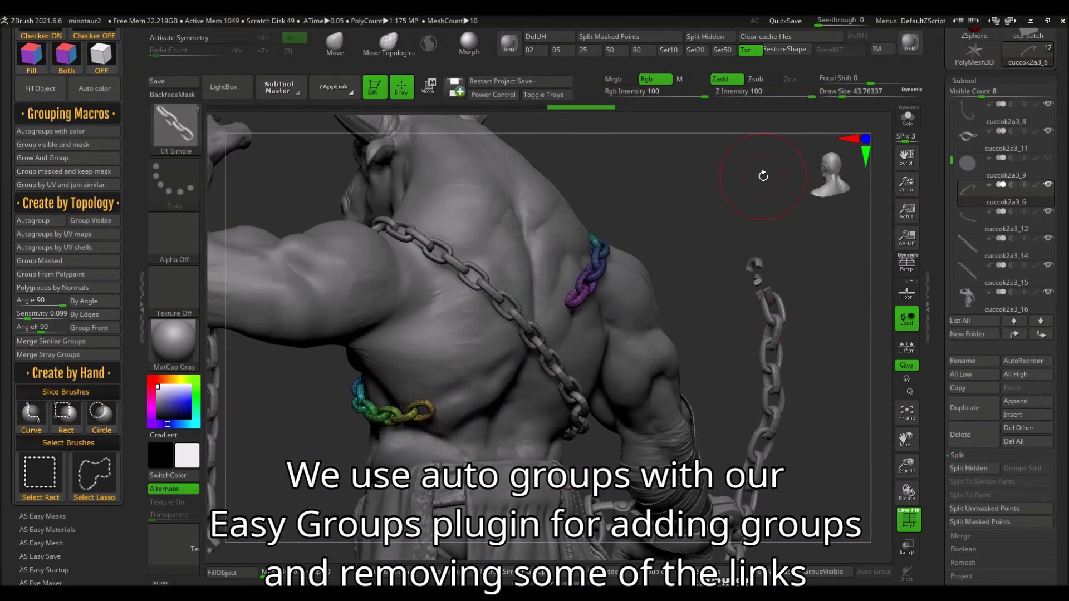
left_click_drag(763, 176, 715, 304)
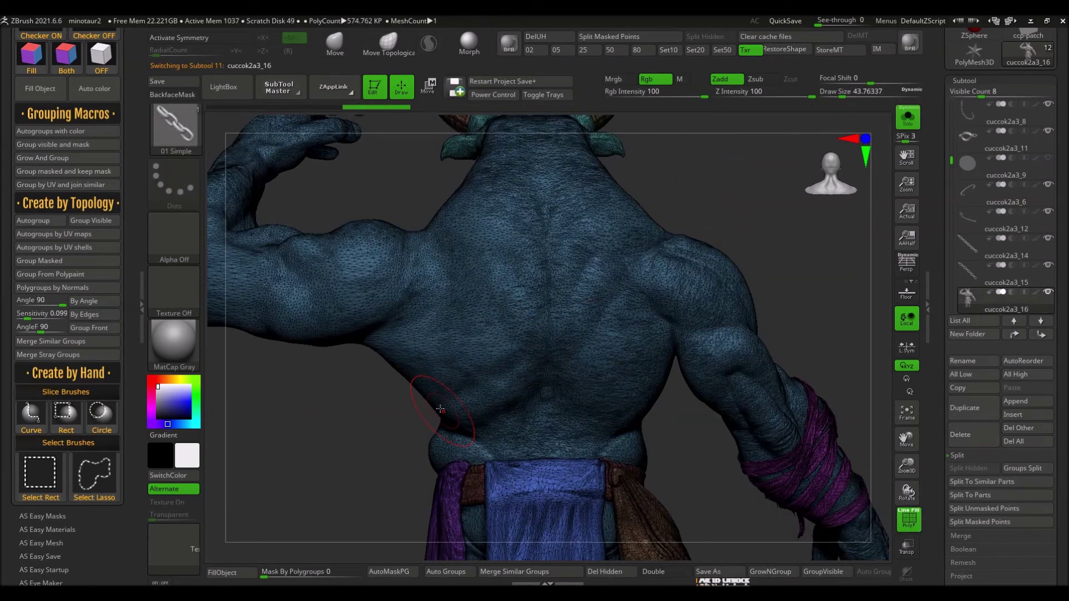
left_click_drag(600, 284, 600, 285)
left_click(907, 117)
left_click_drag(885, 234, 916, 139)
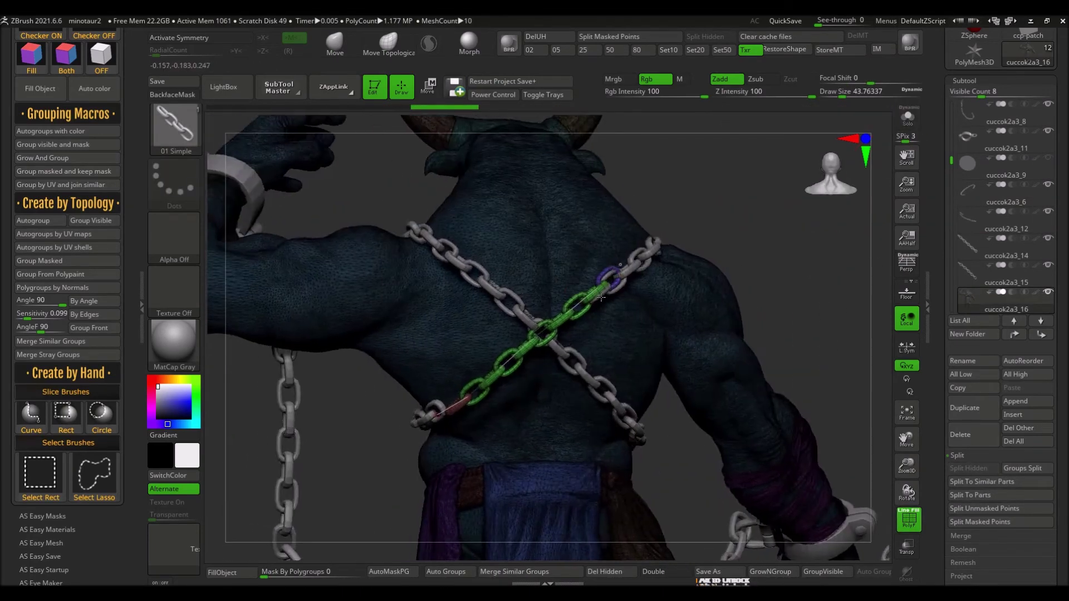
left_click_drag(830, 178, 678, 254)
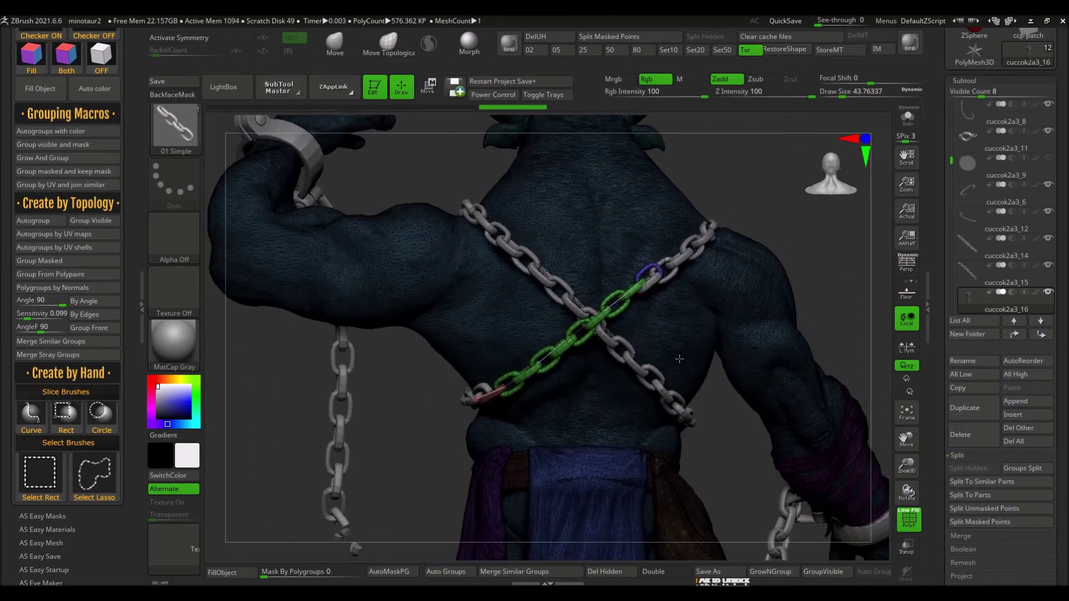
Adjust the new chain's ends, undo a mistaken change, and inspect the crossing chains.
left_click(591, 322)
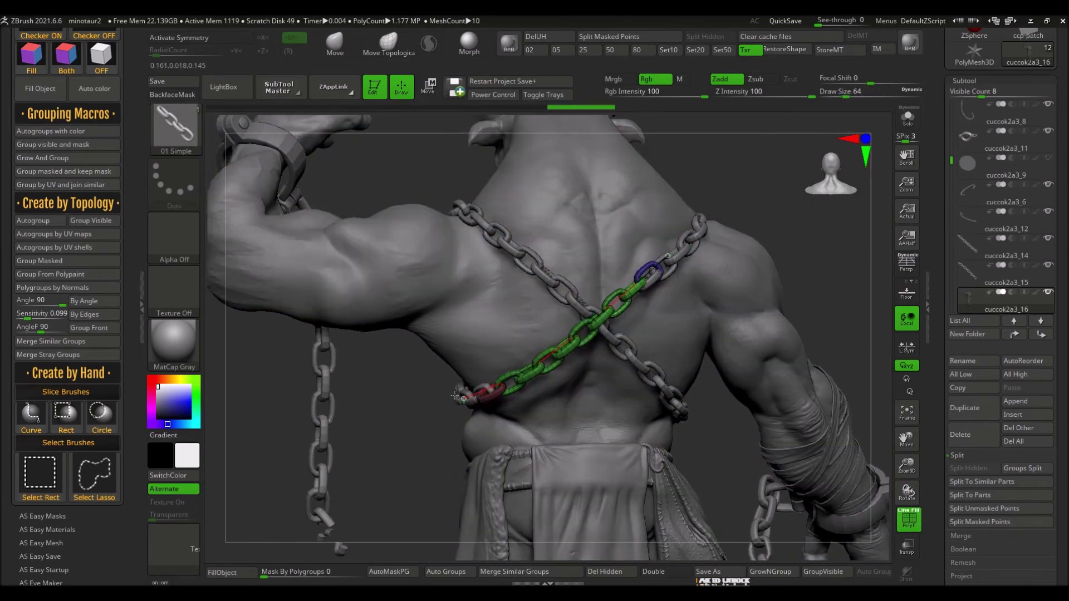
left_click_drag(592, 321, 648, 264)
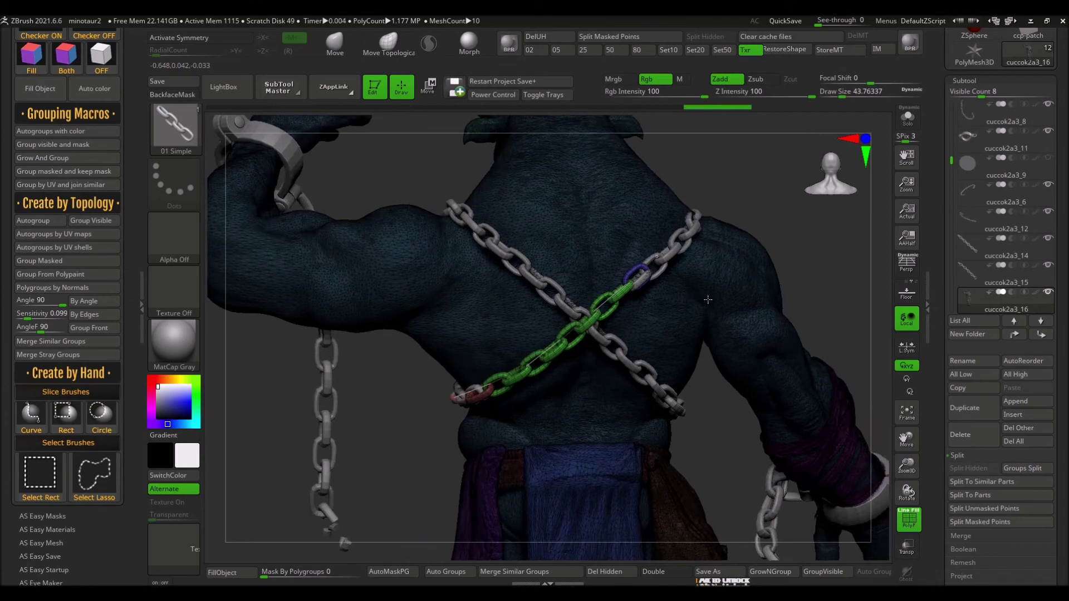
mouse_move(648, 264)
left_mouse_down()
mouse_move(698, 298)
mouse_move(404, 401)
left_mouse_up()
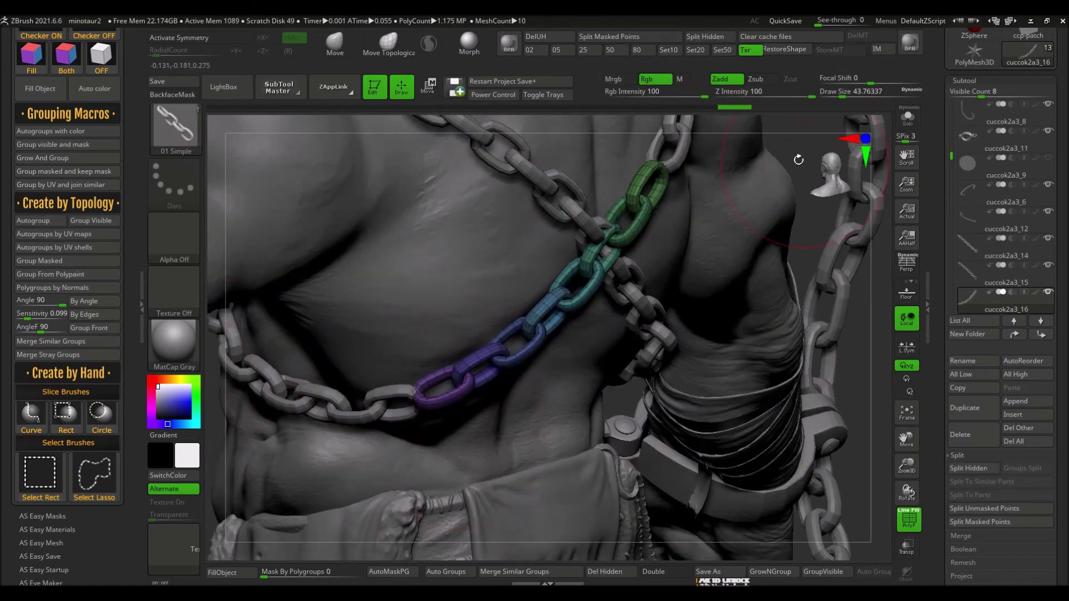
key("ctrl+z")
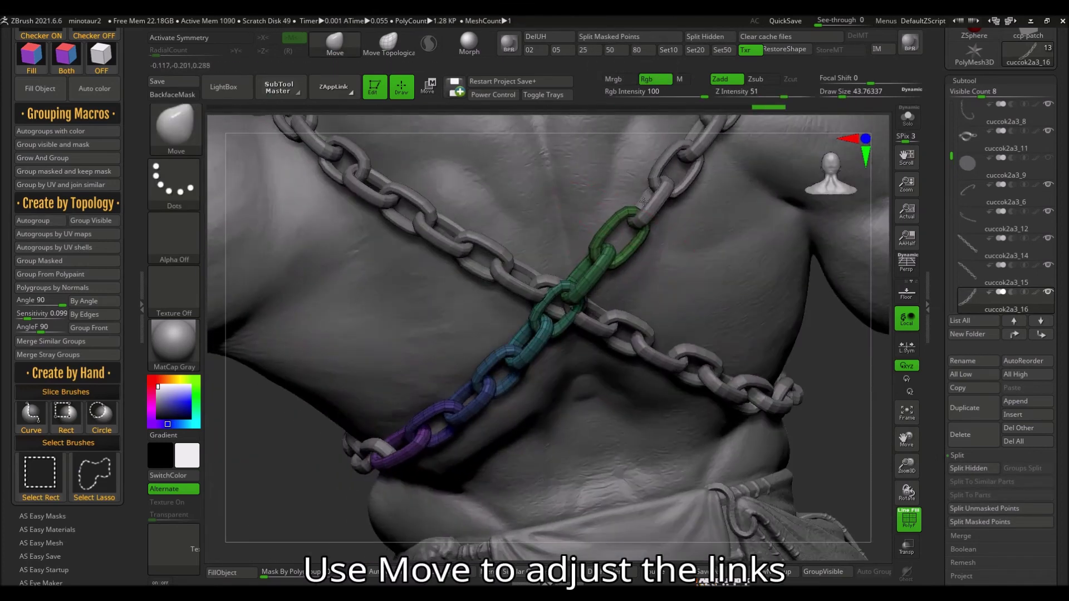
right_click_drag(569, 289, 474, 299)
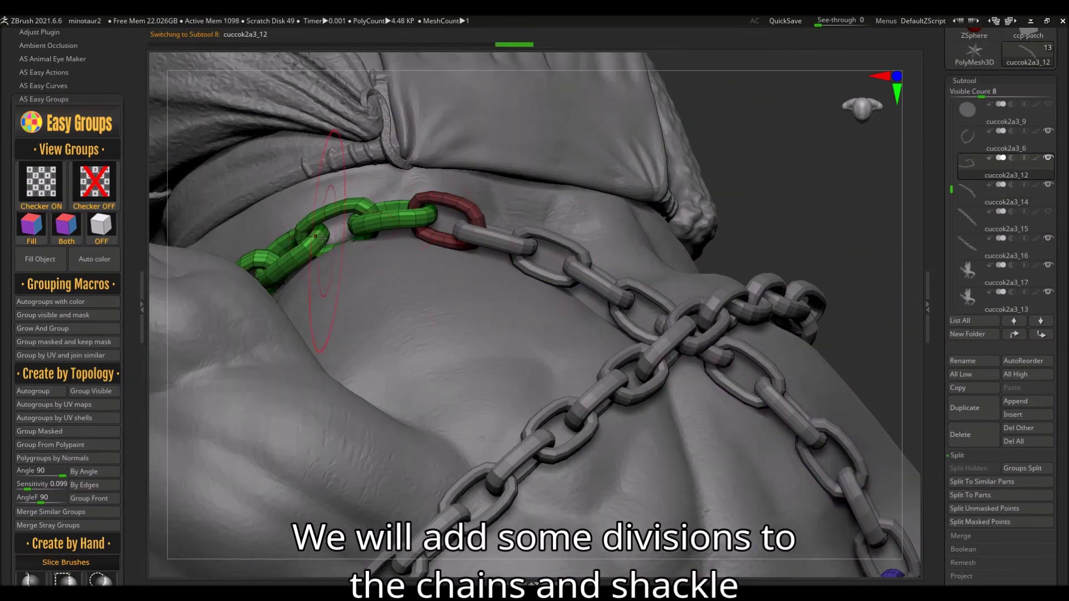
left_click_drag(322, 238, 200, 290)
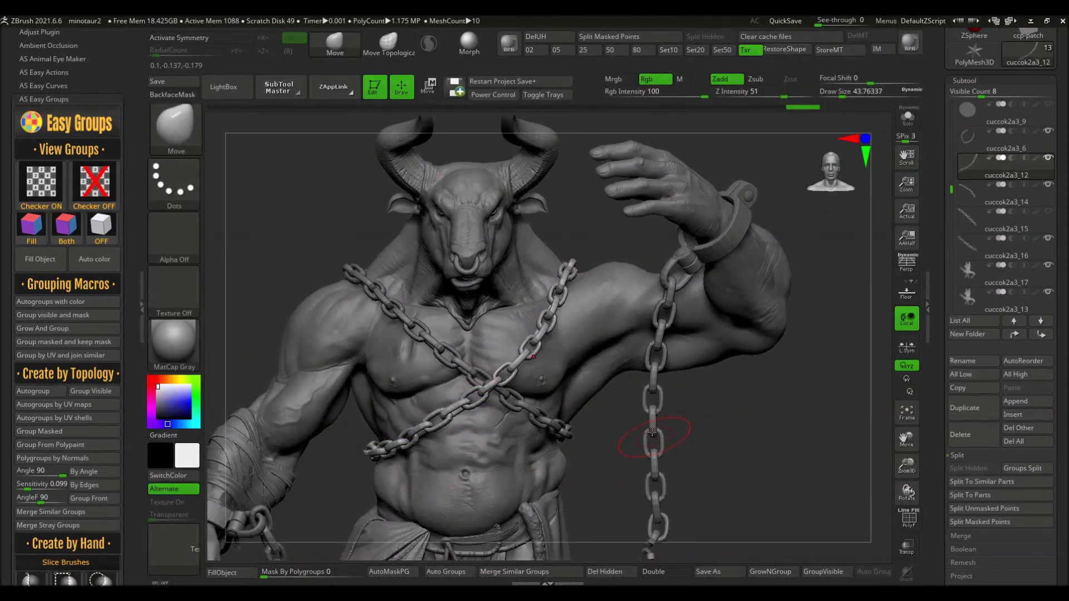
Select the forearm shackle and chest chain pieces for subdividing.
mouse_move(799, 351)
left_mouse_down()
mouse_move(557, 362)
mouse_move(779, 213)
mouse_move(658, 414)
mouse_move(563, 362)
left_mouse_up()
left_click(517, 377, "alt")
left_click(779, 213, "alt")
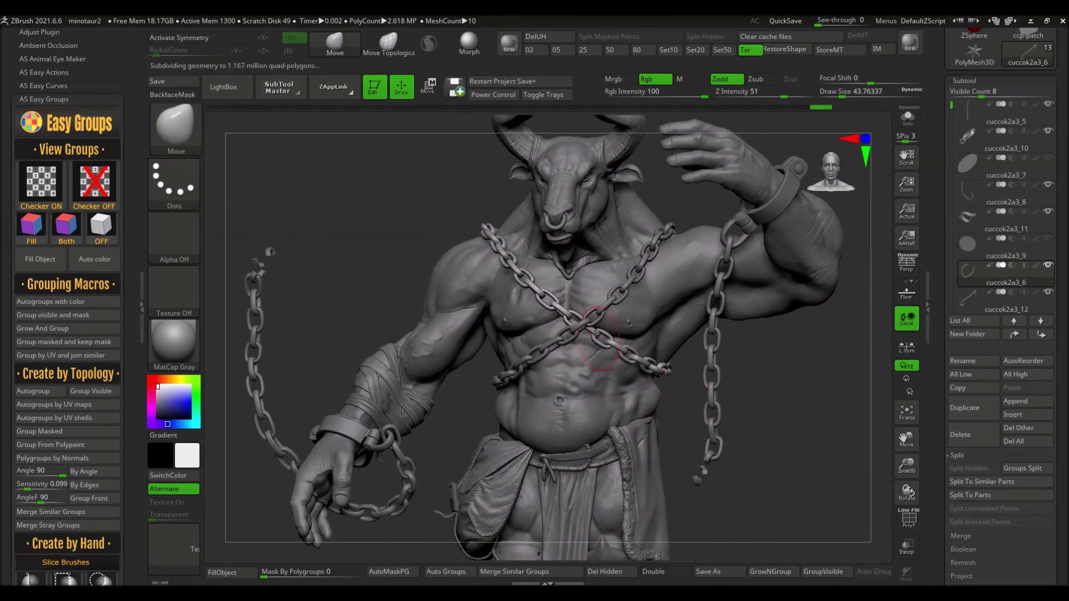